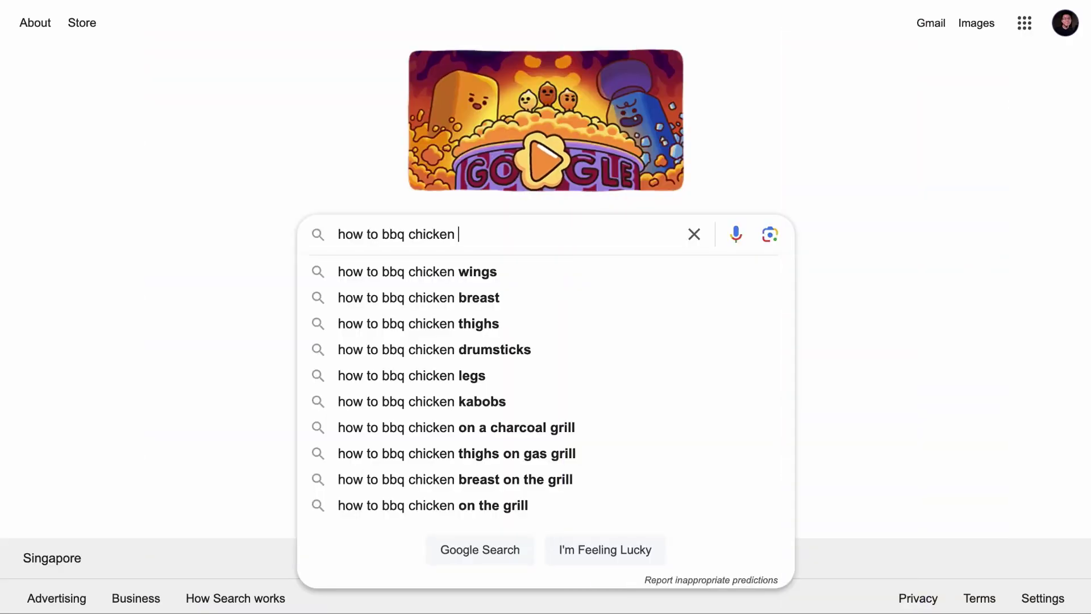
# Try Google suggestions for 'how to bbq chicken' and browse the 'how to bbq chicken fillets' results.
pyautogui.write('a')
pyautogui.press('BackSpace')
pyautogui.write('b')
pyautogui.press('BackSpace')
pyautogui.write('cken ')
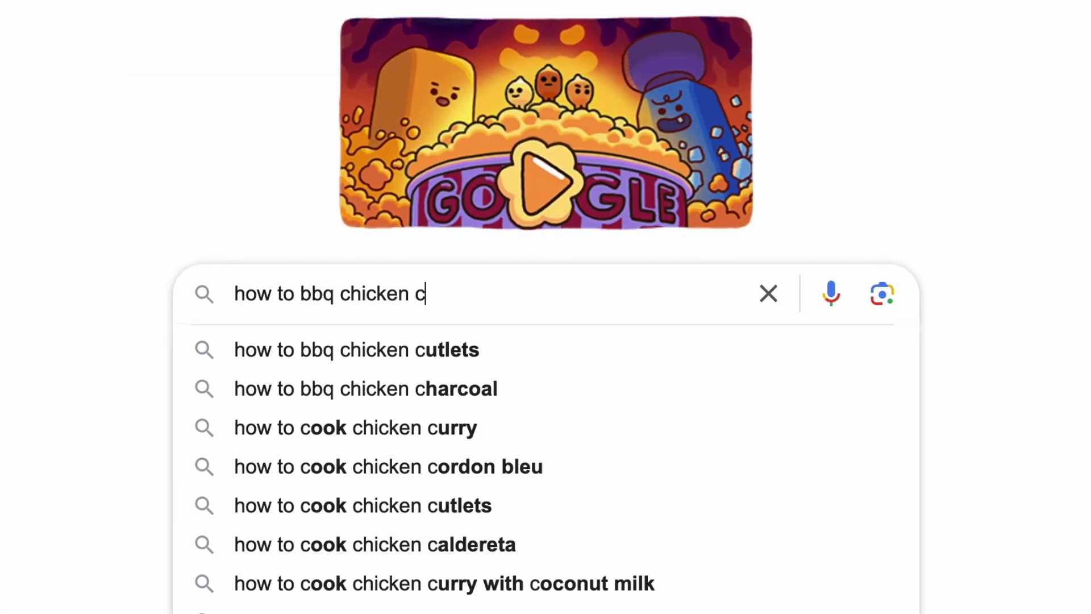
pyautogui.write('d')
pyautogui.press('BackSpace')
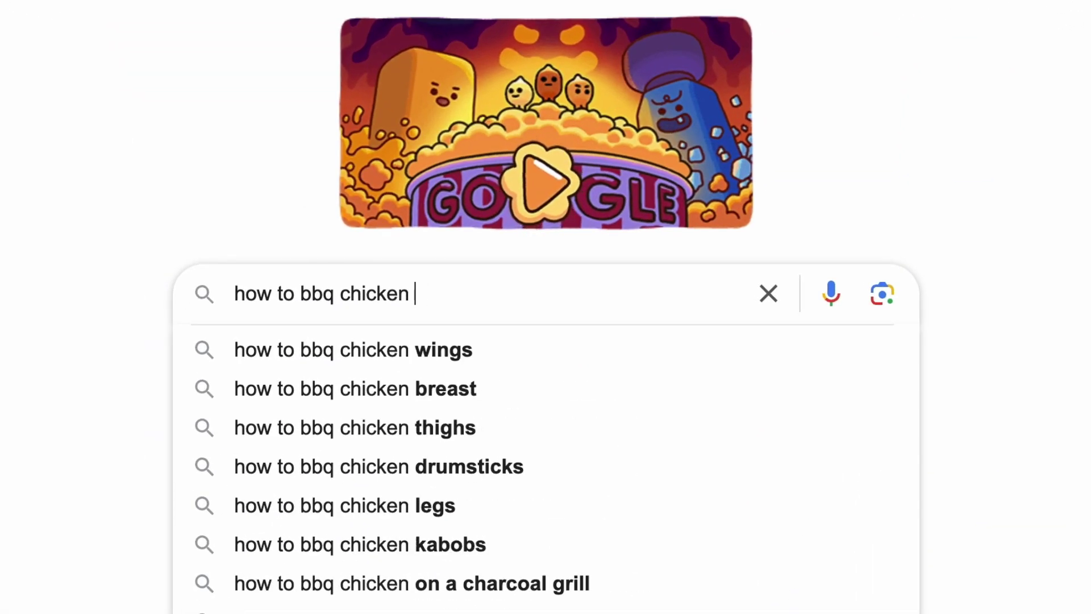
pyautogui.write('e')
pyautogui.press('BackSpace')
pyautogui.write('f')
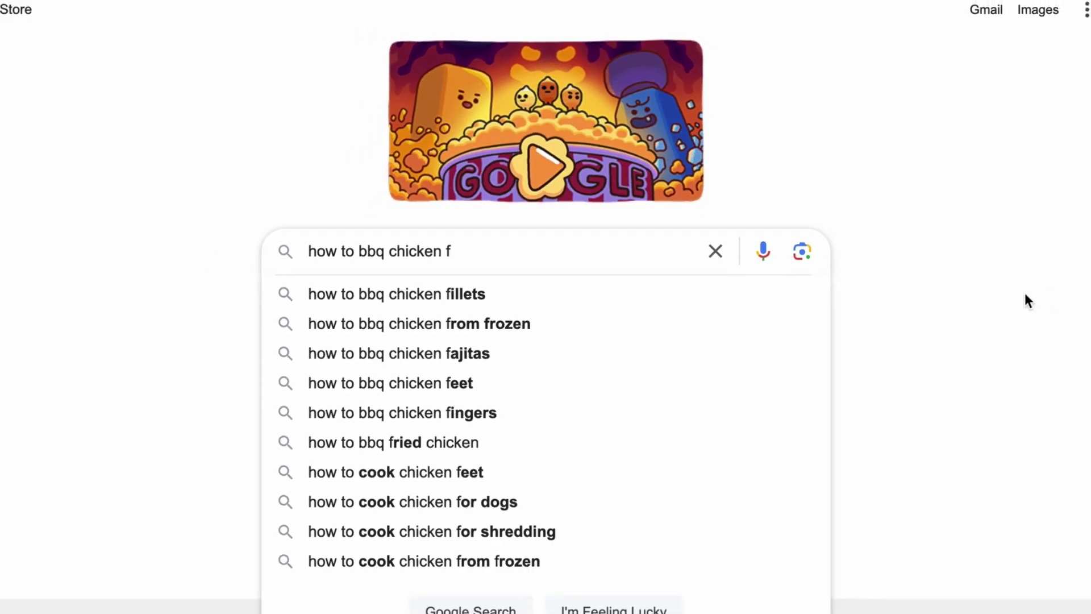
pyautogui.click(699, 349)
pyautogui.scroll(-5, 702, 343)
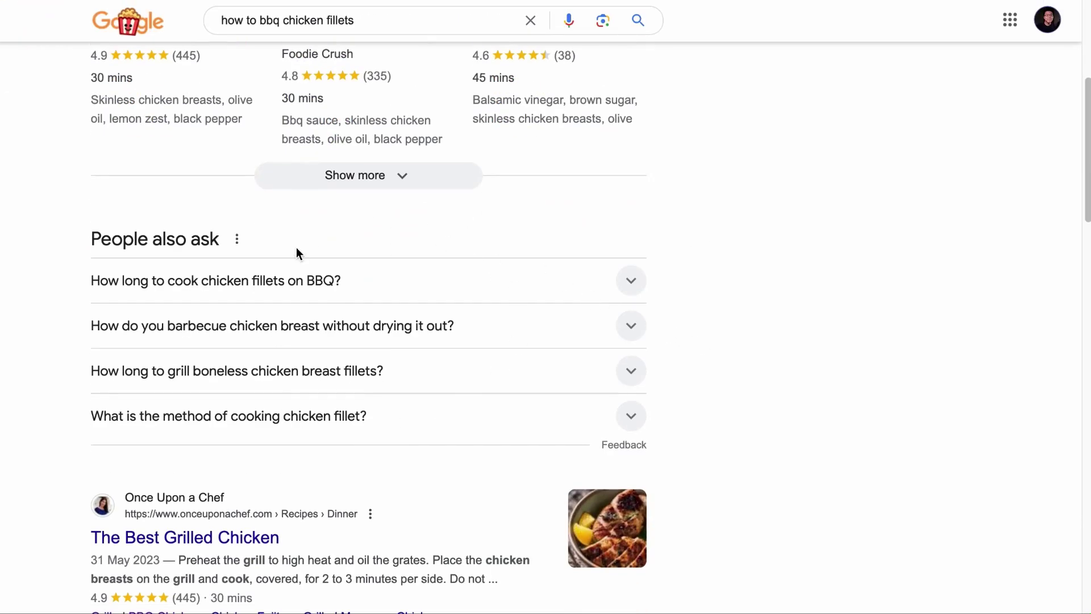
pyautogui.scroll(-20, 266, 346)
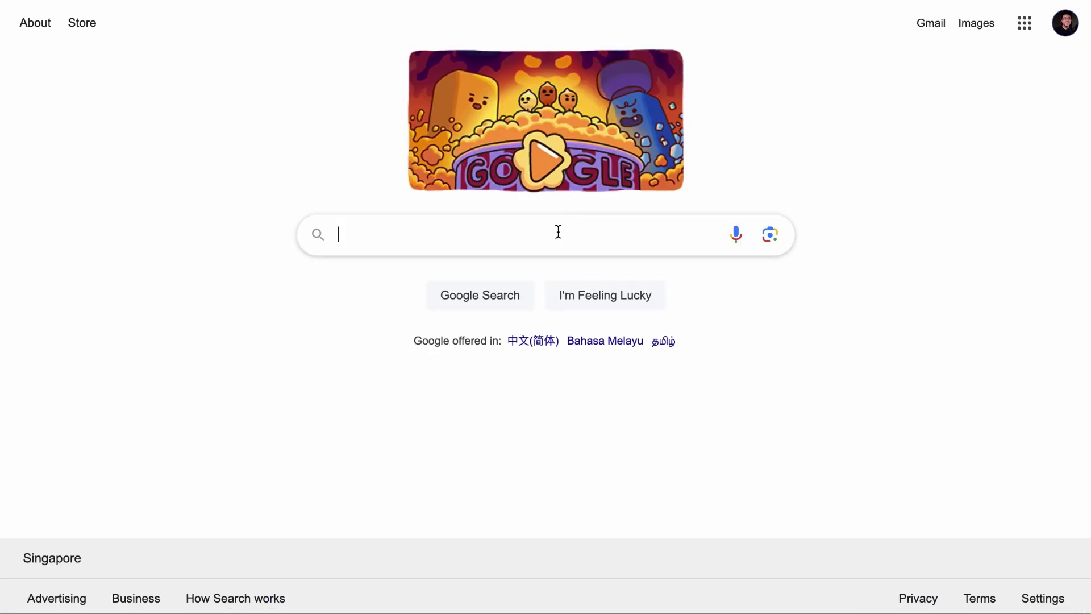
# Search 'site:smokedbbqsource.com' and scroll through the site's indexed pages.
pyautogui.write('s')
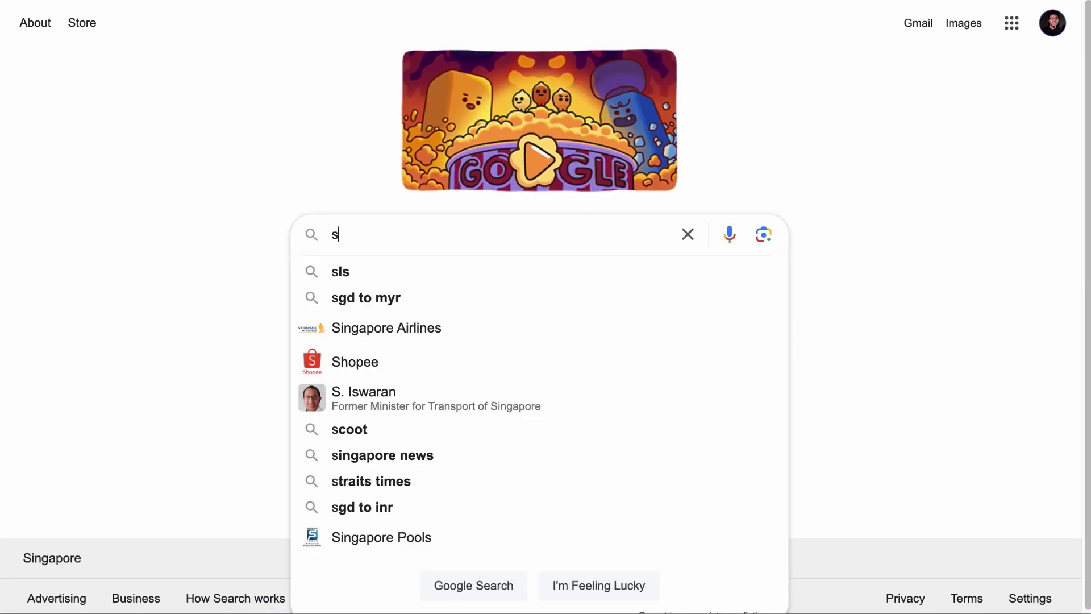
pyautogui.write('ite:smokedbbqsource.com')
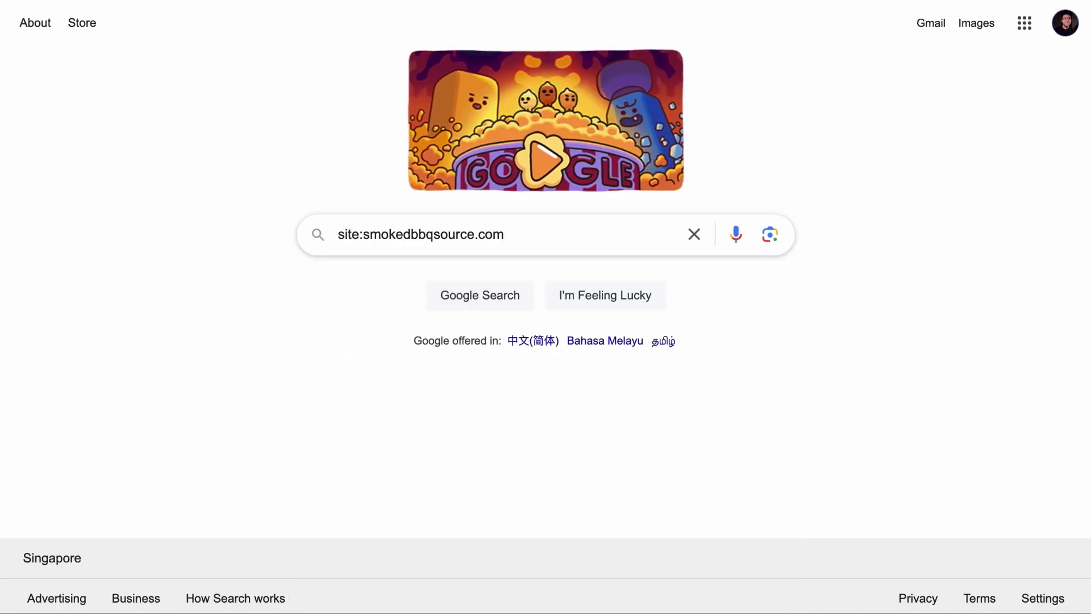
pyautogui.press('Return')
pyautogui.scroll(-10, 544, 324)
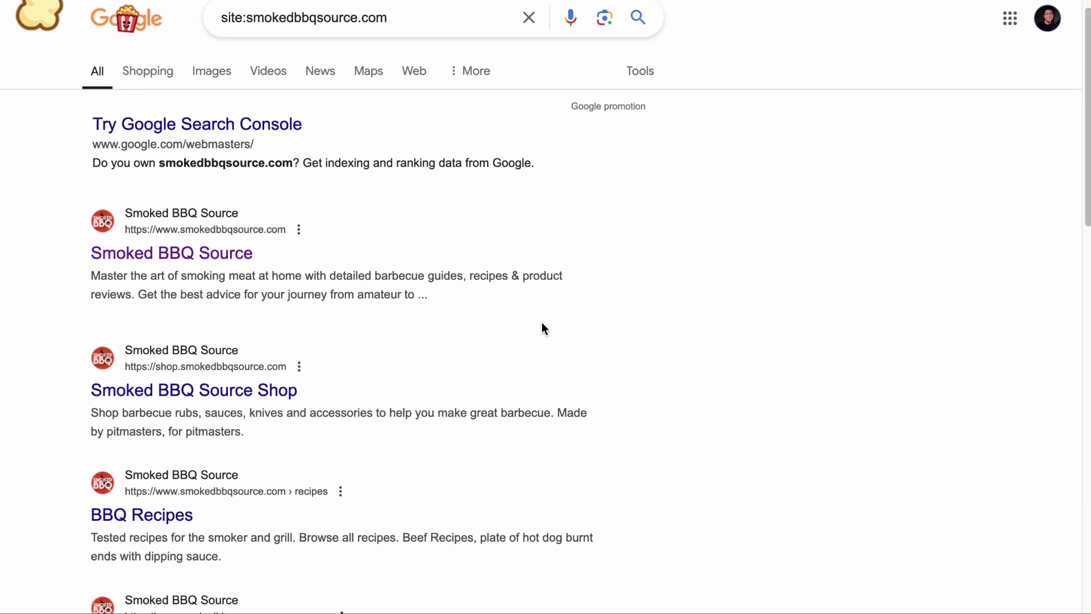
pyautogui.scroll(-6, 541, 327)
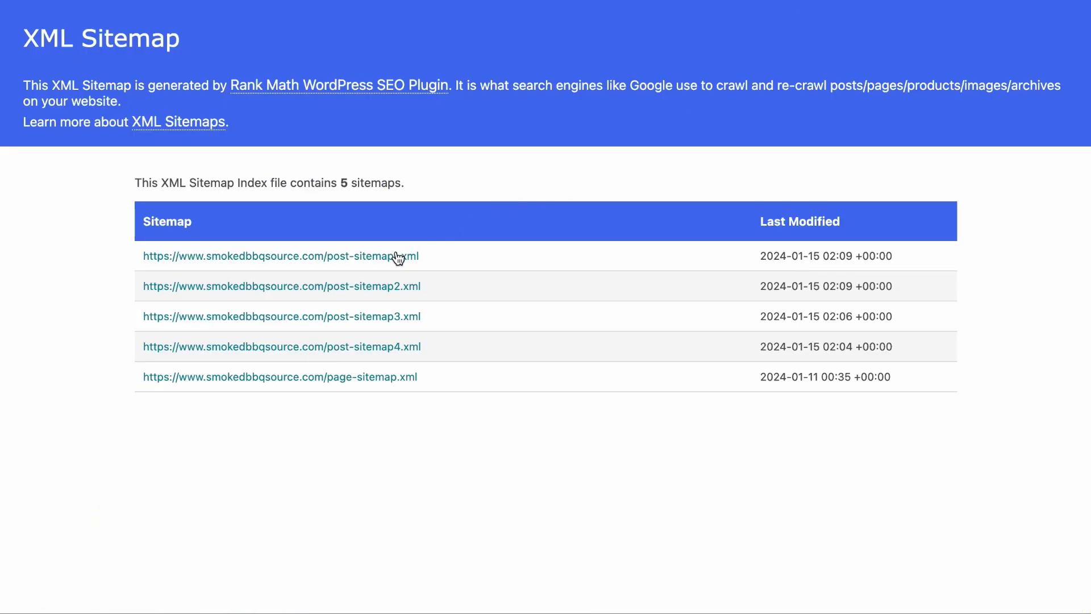
# Open the site's post-sitemap.xml and scroll through its list of 201 URLs.
pyautogui.click(398, 257)
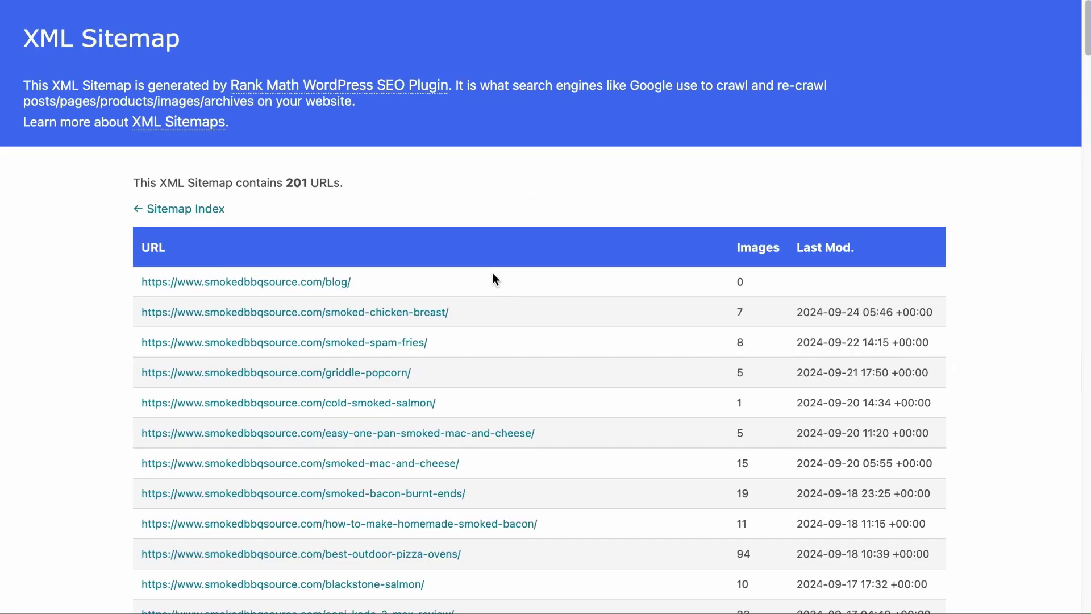
pyautogui.scroll(-5, 492, 275)
pyautogui.scroll(-4, 493, 272)
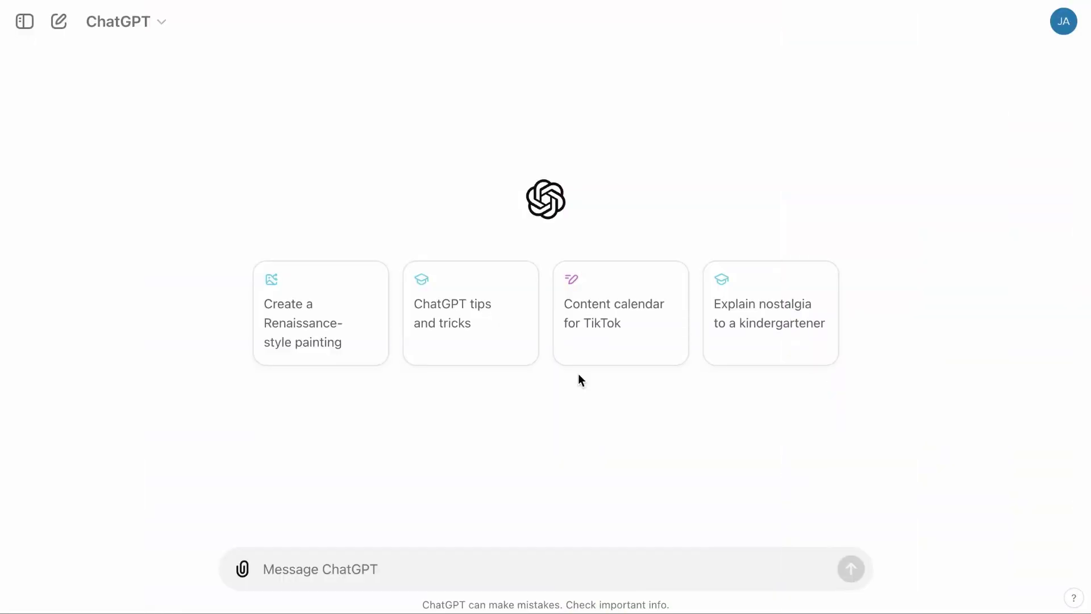
# Ask ChatGPT for 20 high-volume long-tail BBQ keywords and select all 20 items in its reply.
pyautogui.click(511, 559)
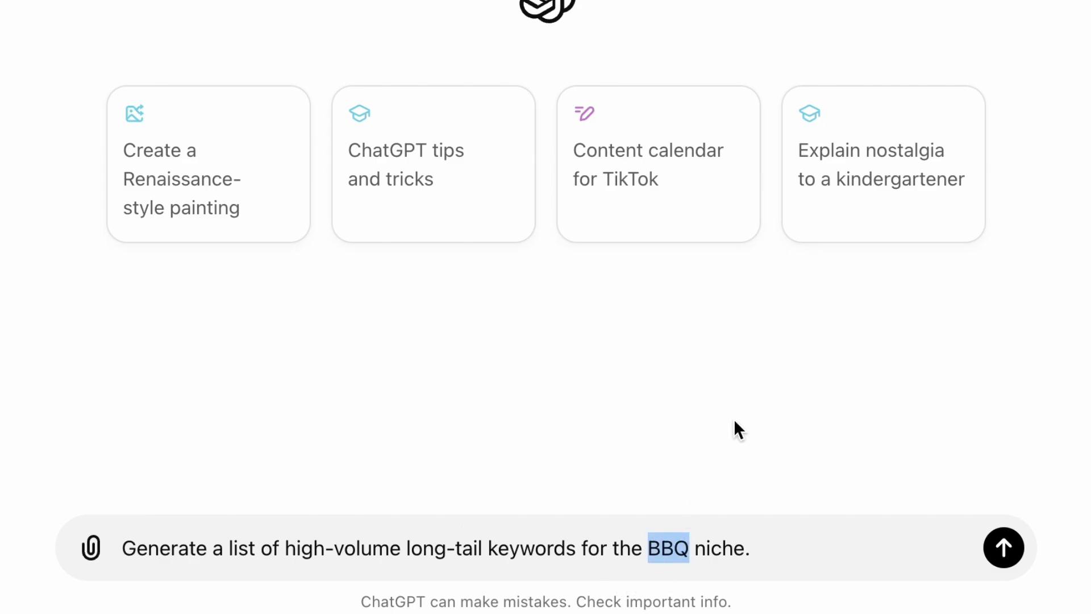
pyautogui.press('Return')
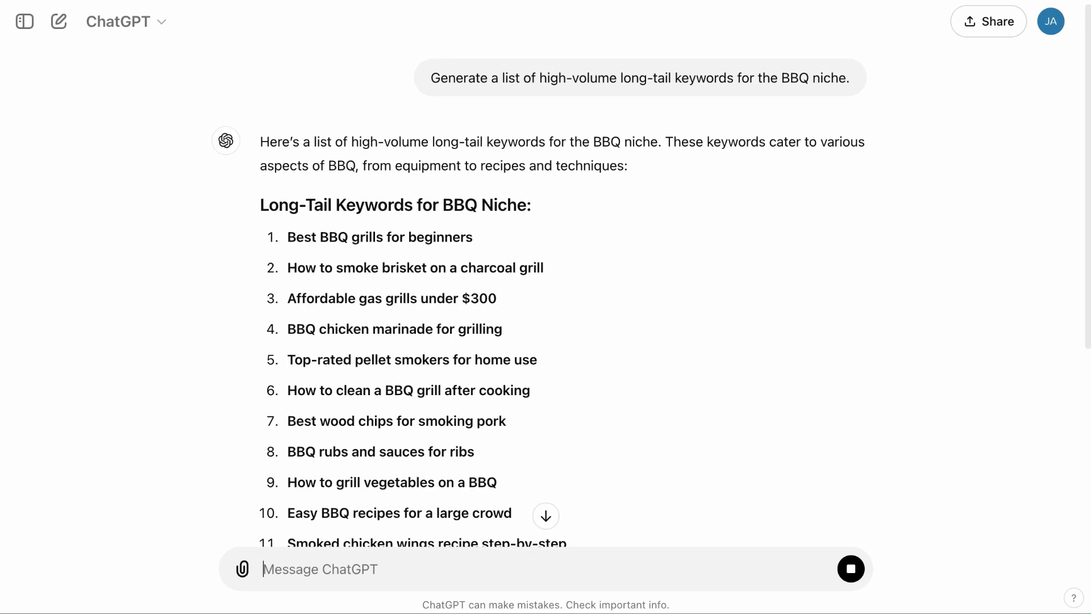
pyautogui.scroll(-7, 711, 486)
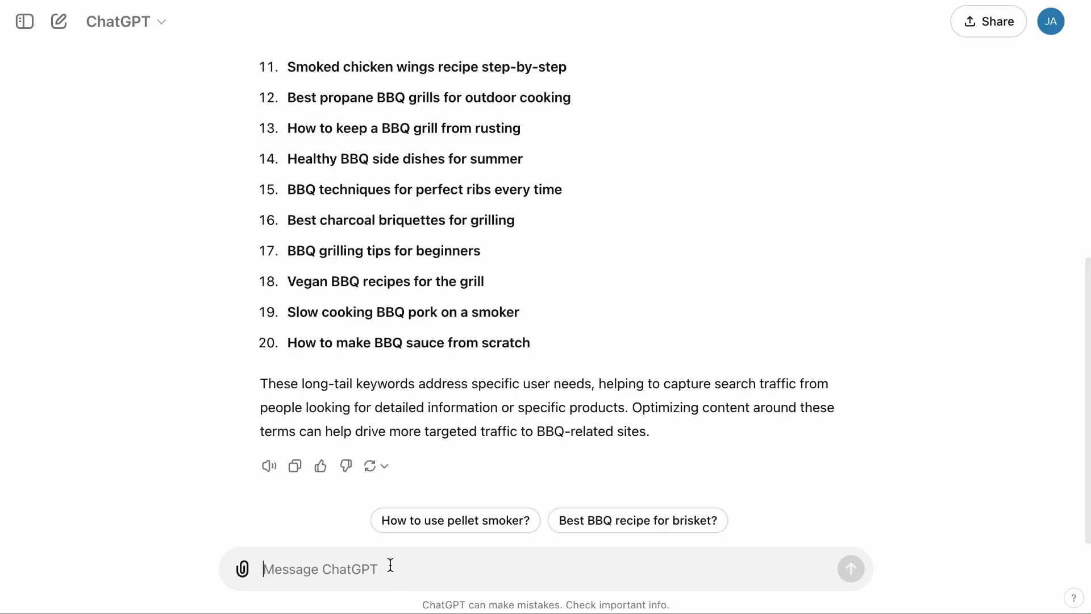
pyautogui.scroll(3, 435, 455)
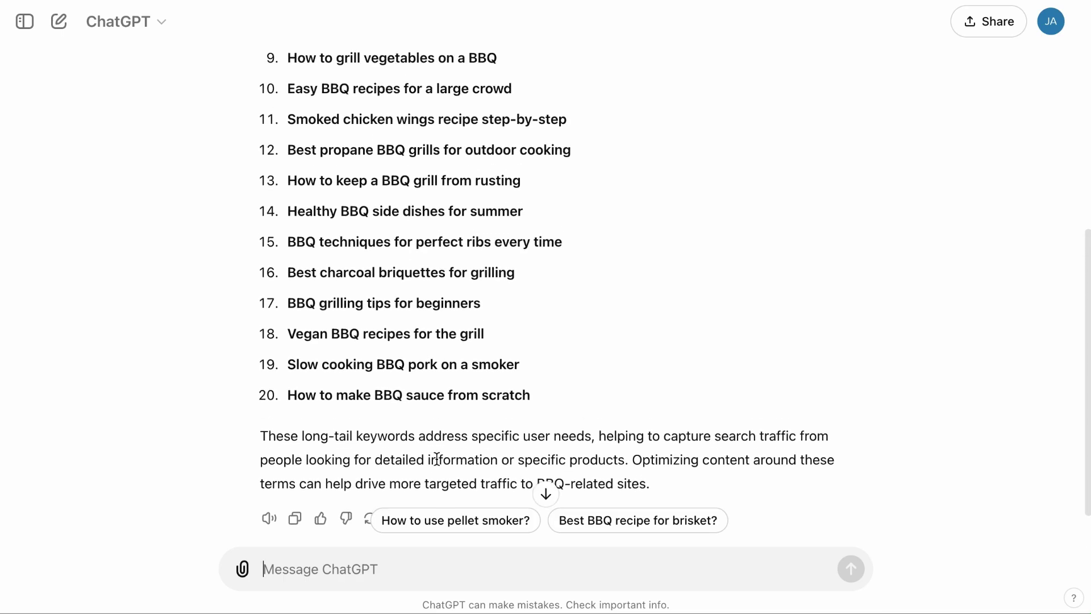
pyautogui.scroll(5, 552, 404)
pyautogui.scroll(-3, 551, 408)
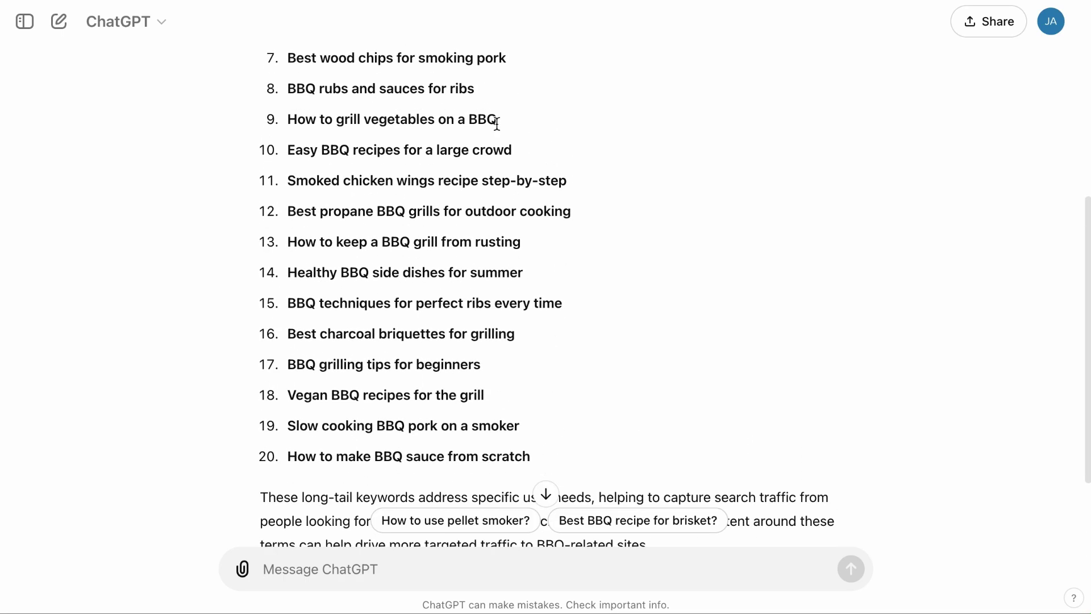
pyautogui.moveTo(540, 459); pyautogui.dragTo(288, 11)
pyautogui.rightClick(364, 223)
# Copy the keyword list and paste it into Keyword Planner's search volume and forecasts form.
pyautogui.click(396, 260)
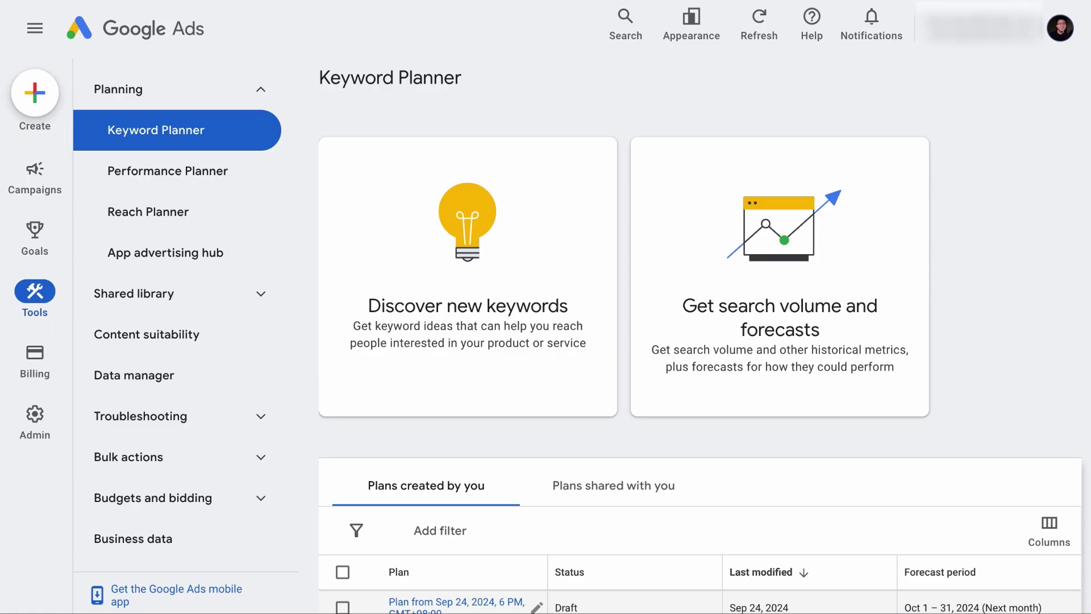
pyautogui.click(820, 271)
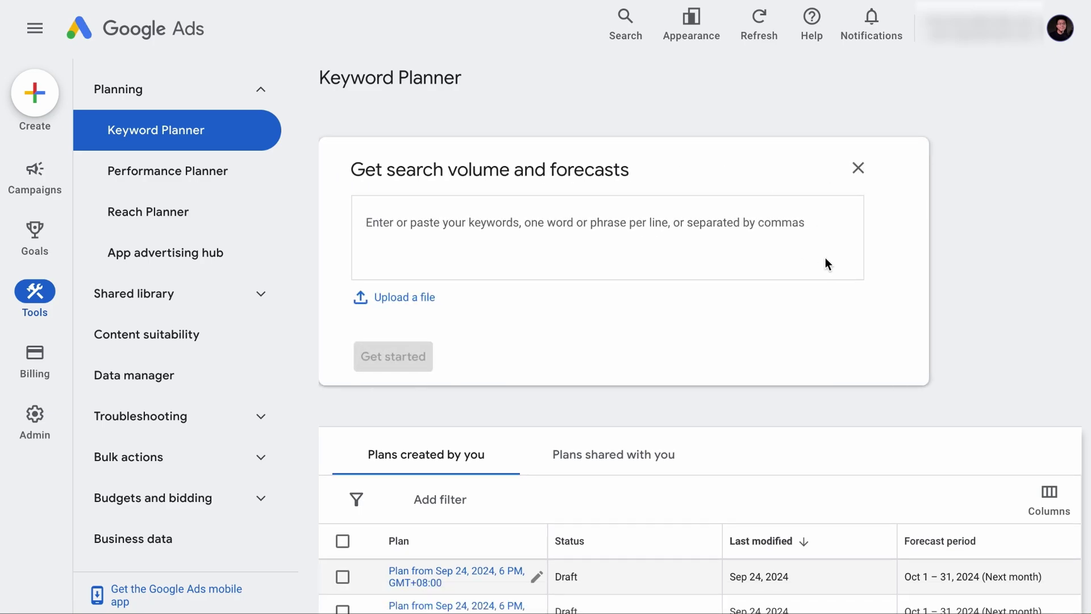
pyautogui.hotkey('ctrl', 'v')
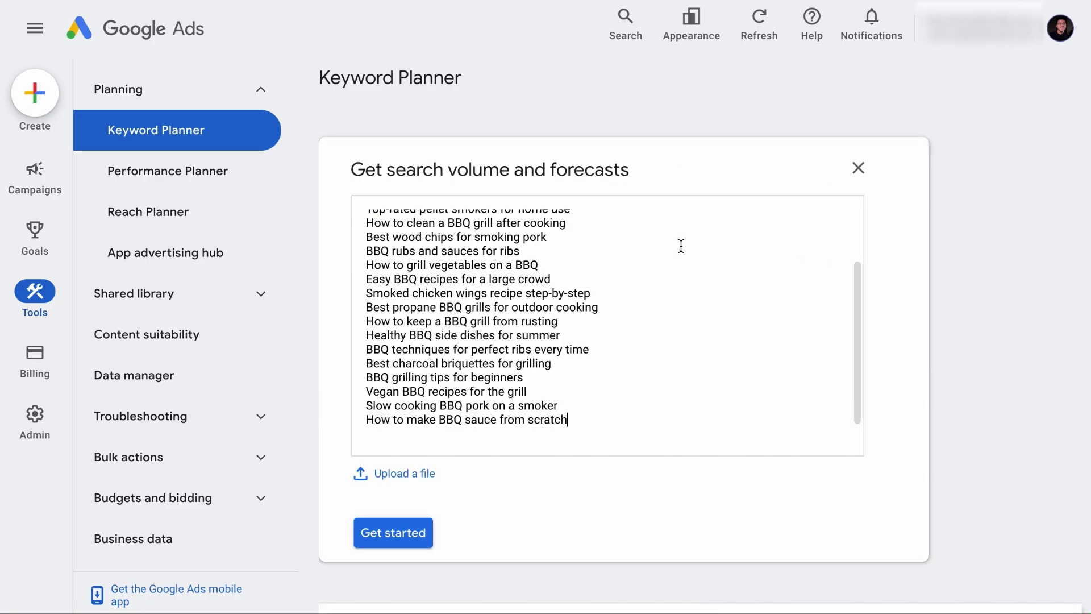
pyautogui.click(418, 519)
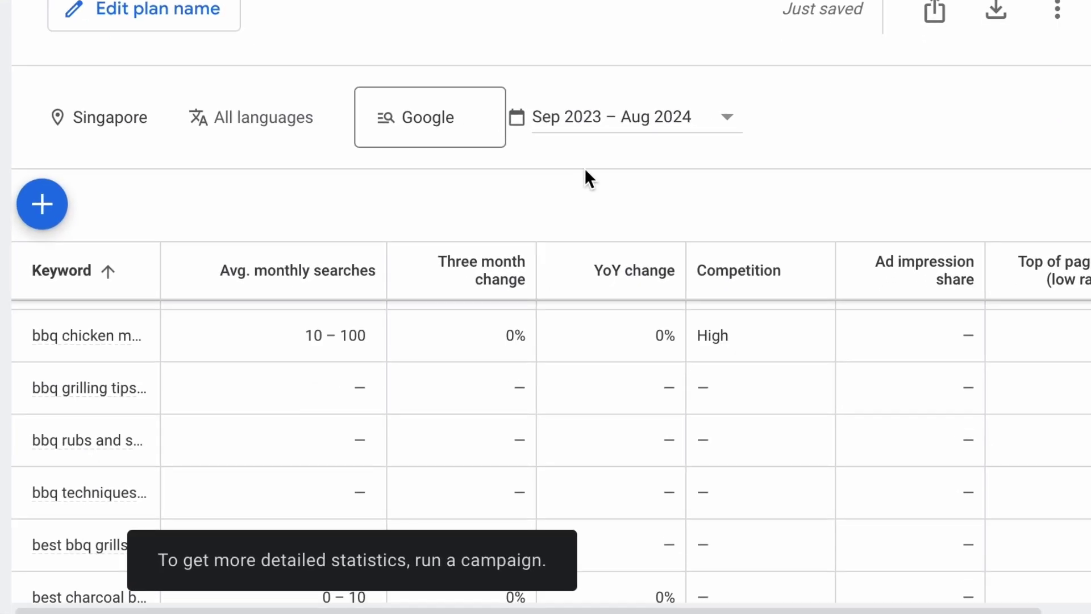
# Sort the keywords by average monthly searches, highest first, and bring up the download options.
pyautogui.scroll(-3, 584, 170)
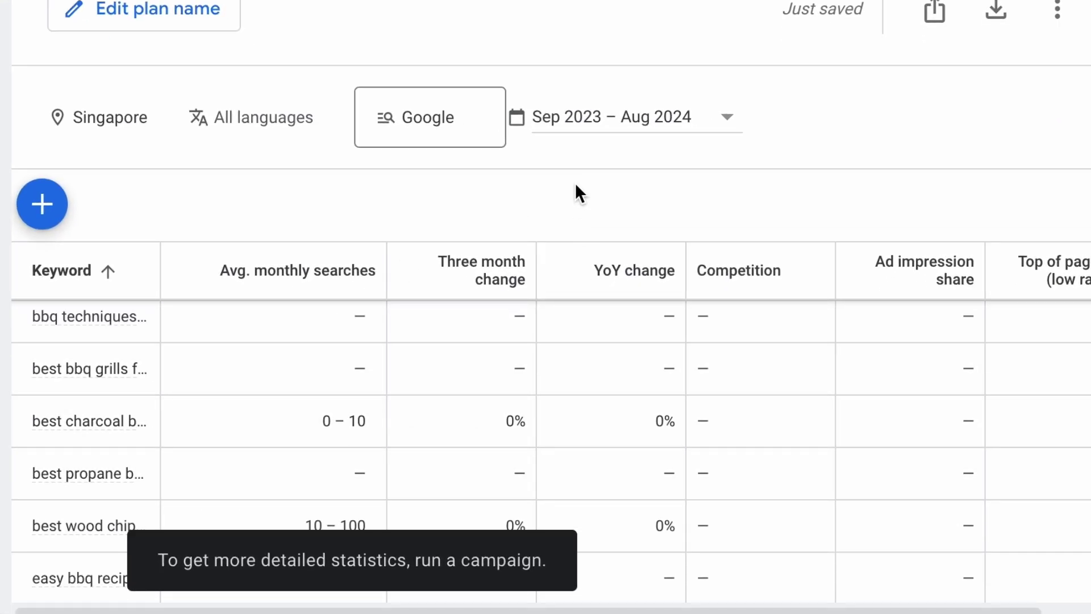
pyautogui.click(269, 272)
pyautogui.scroll(4, 297, 377)
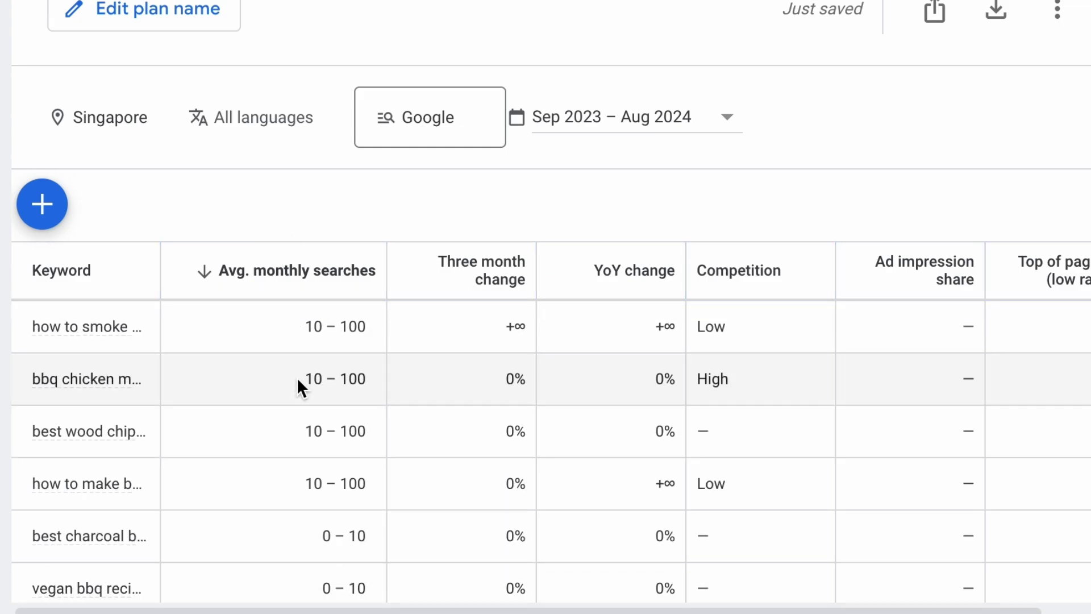
pyautogui.scroll(-1, 431, 503)
pyautogui.scroll(-3, 431, 504)
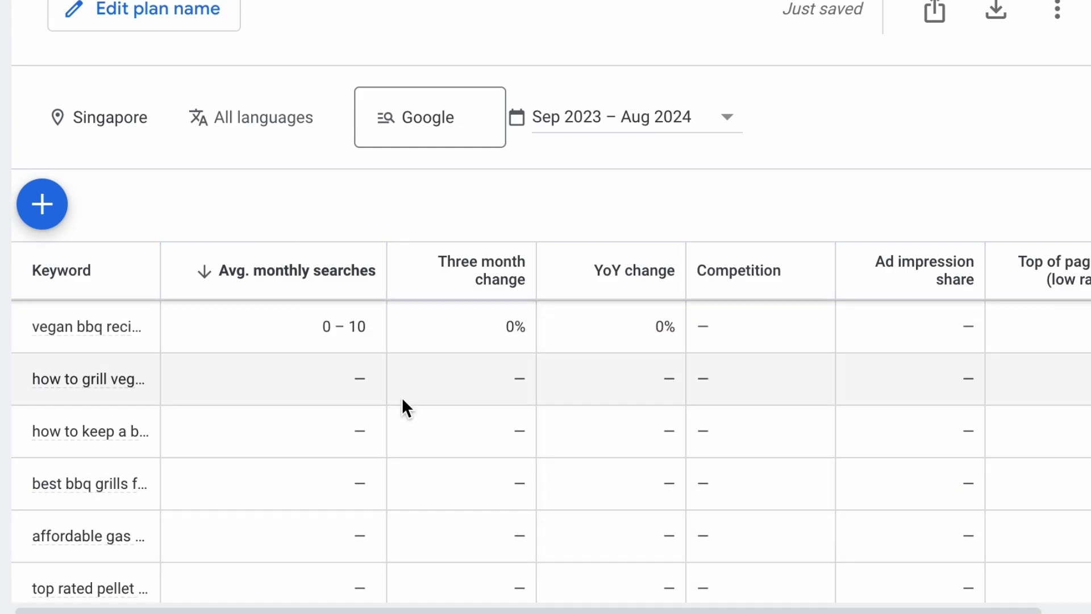
pyautogui.scroll(5, 400, 396)
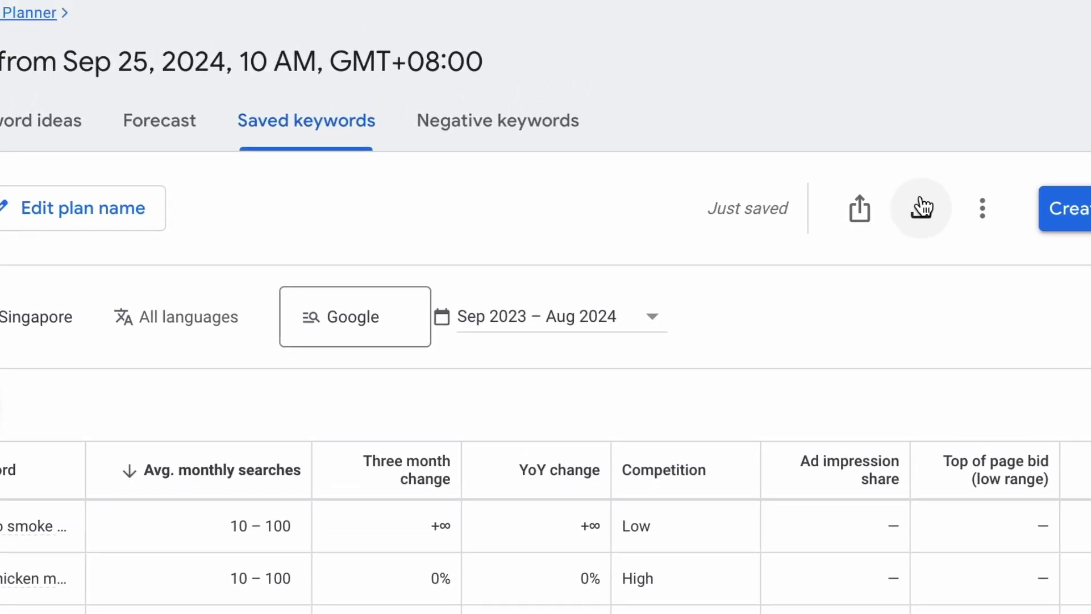
pyautogui.click(997, 8)
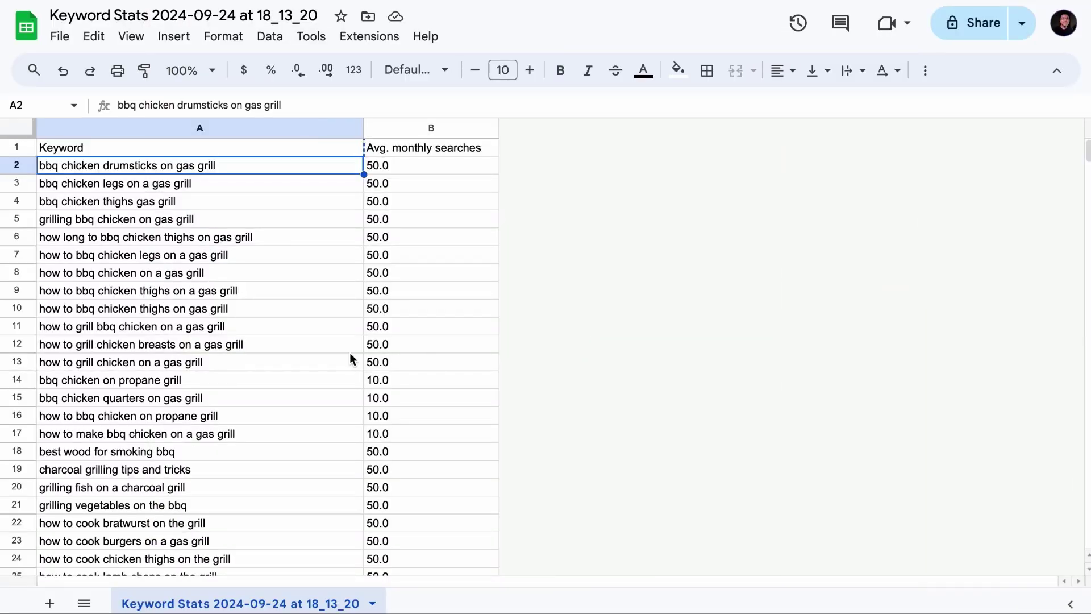
# Copy the 43 keywords in cells A2:A44 of the Keyword Stats sheet.
pyautogui.scroll(-7, 350, 358)
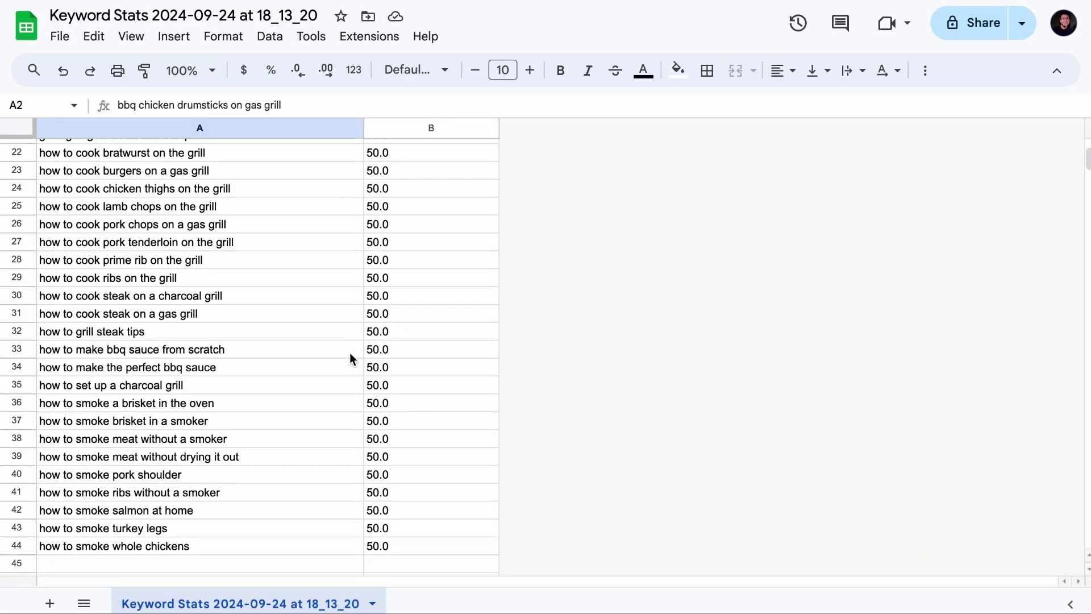
pyautogui.scroll(7, 349, 353)
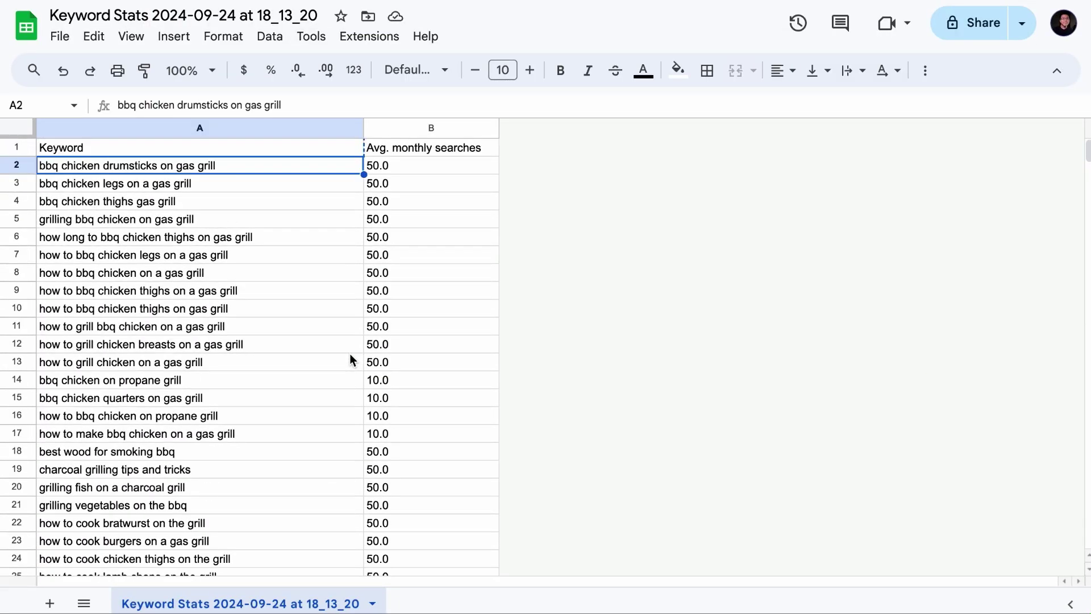
pyautogui.scroll(-10, 322, 366)
pyautogui.keyDown('shift'); pyautogui.click(270, 390); pyautogui.keyUp('shift')
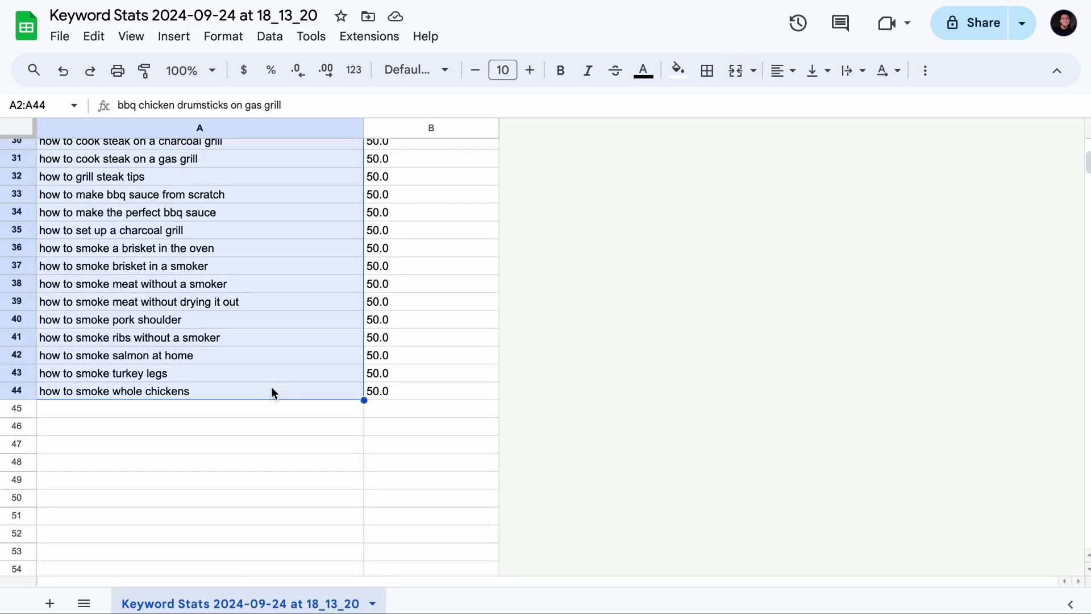
pyautogui.scroll(10, 270, 390)
pyautogui.rightClick(237, 192)
pyautogui.click(316, 112)
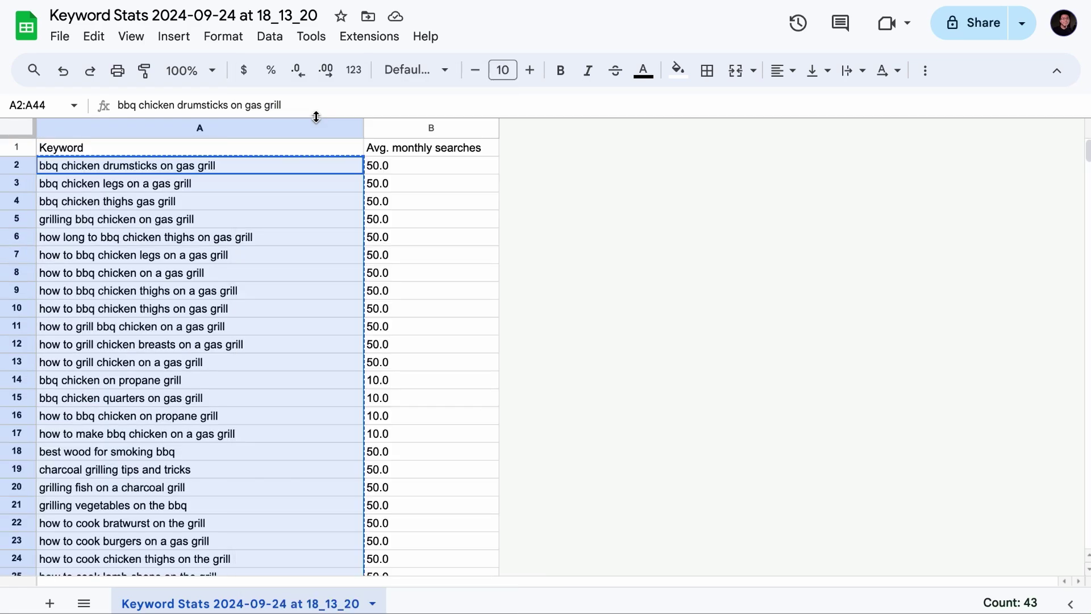
pyautogui.hotkey('ctrl', 'Tab')
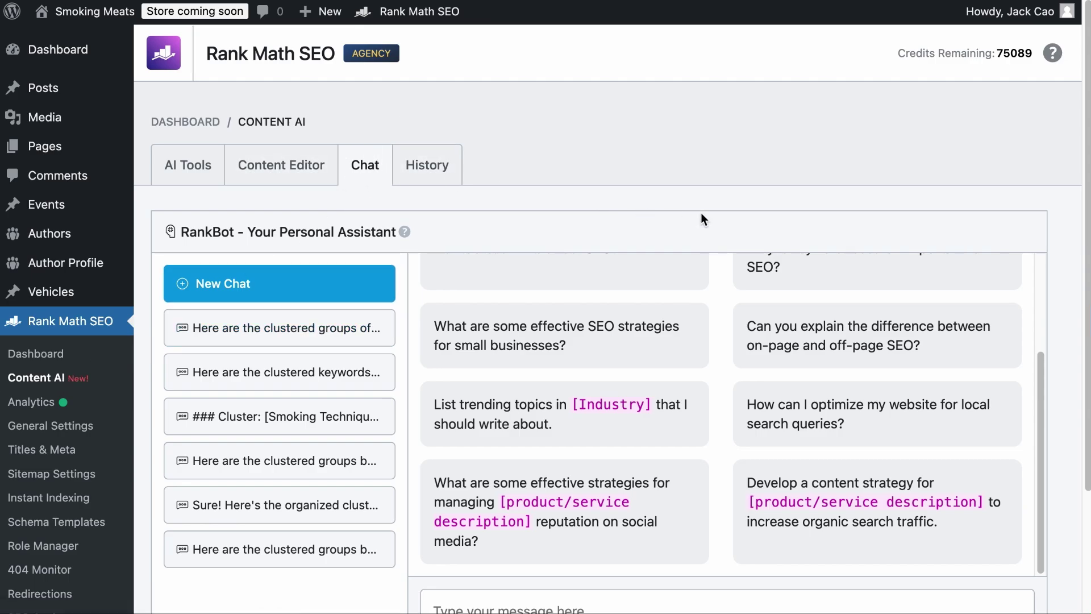
# Send RankBot a clustering prompt followed by the pasted BBQ keyword list.
pyautogui.scroll(-2, 673, 214)
pyautogui.click(664, 515)
pyautogui.write('Cl')
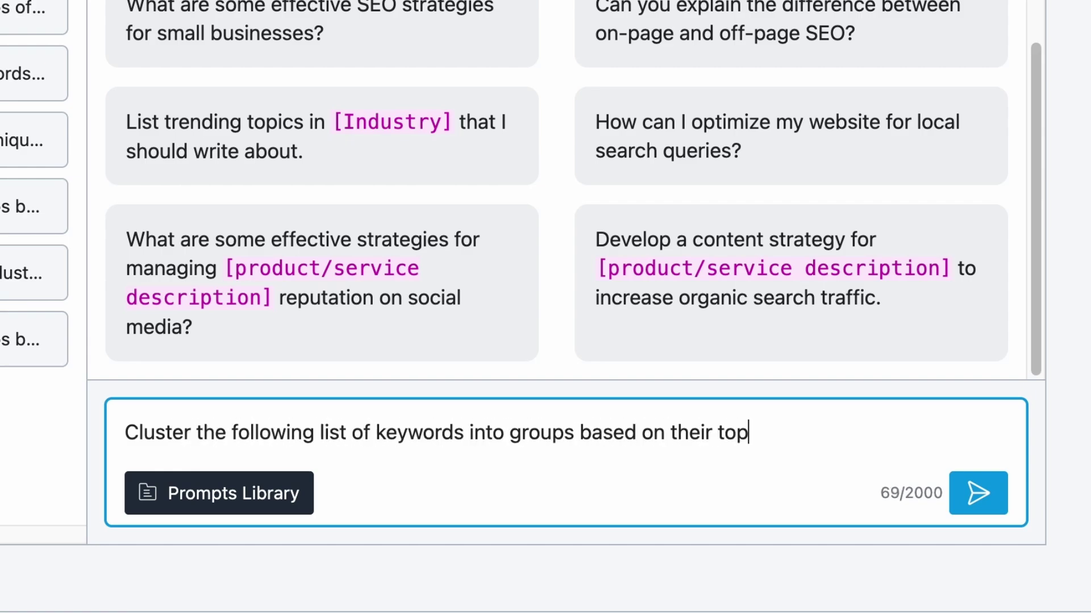
pyautogui.write('contain keywords that are closely related to each other. Here is the list of key')
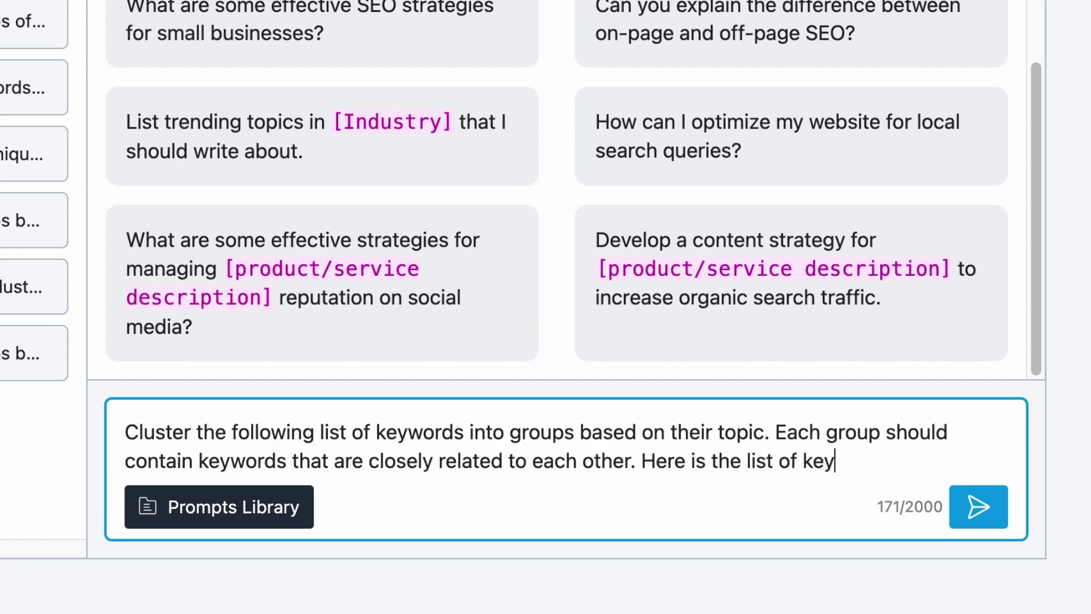
pyautogui.write('words:')
pyautogui.hotkey('shift', 'Return')
pyautogui.hotkey('shift', 'Return')
pyautogui.hotkey('ctrl', 'v')
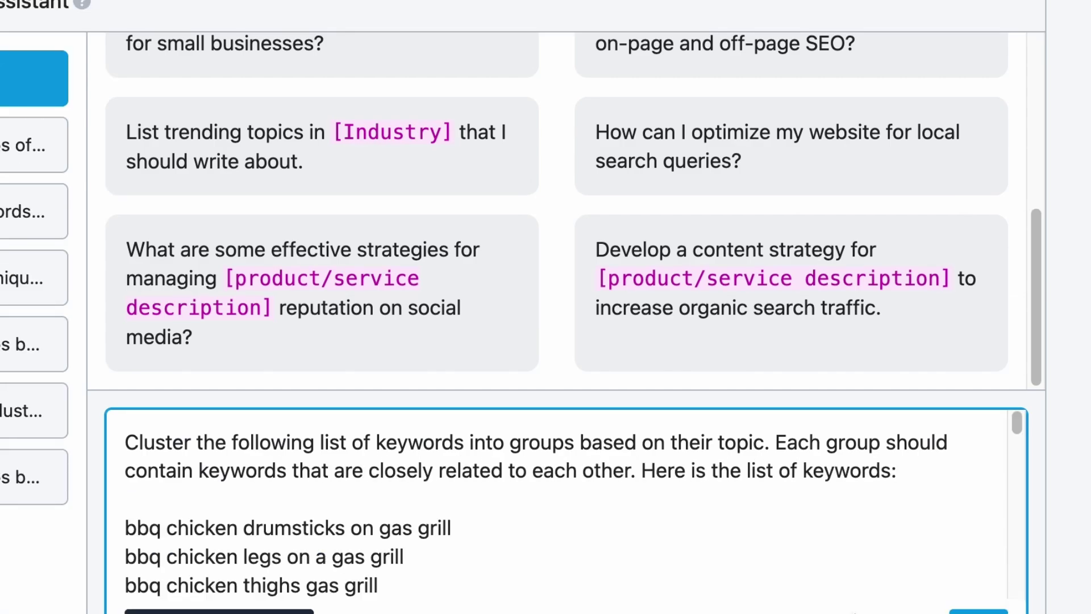
pyautogui.press('Return')
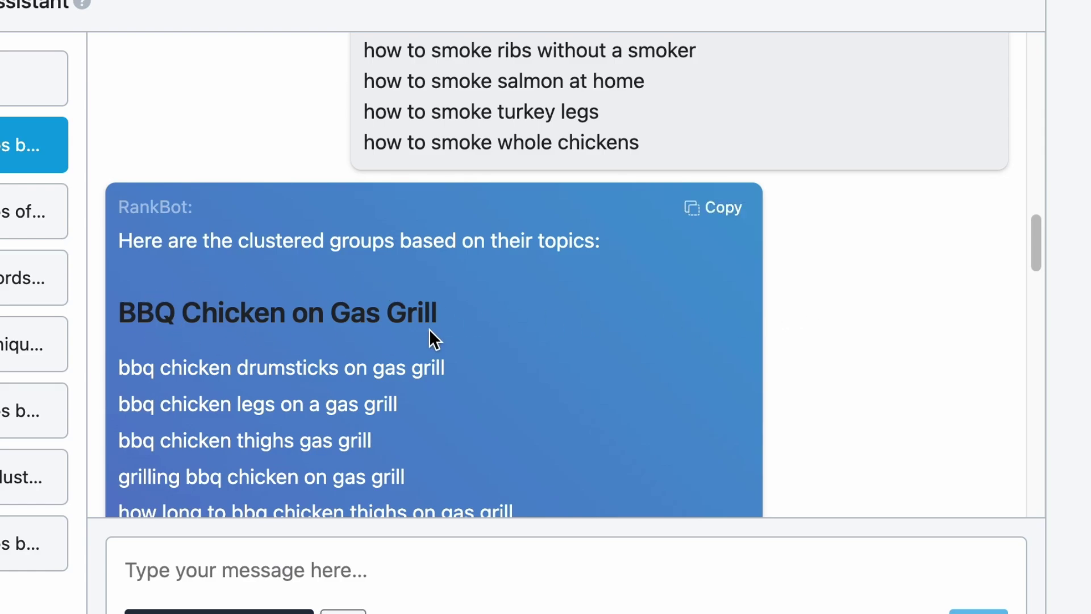
pyautogui.scroll(-12, 431, 332)
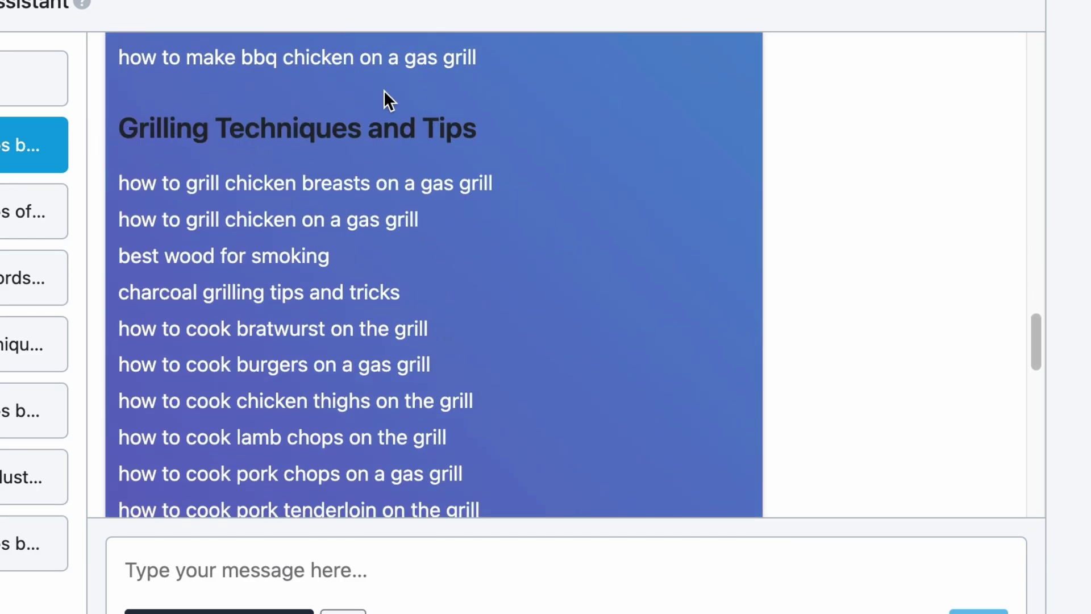
pyautogui.scroll(-8, 482, 181)
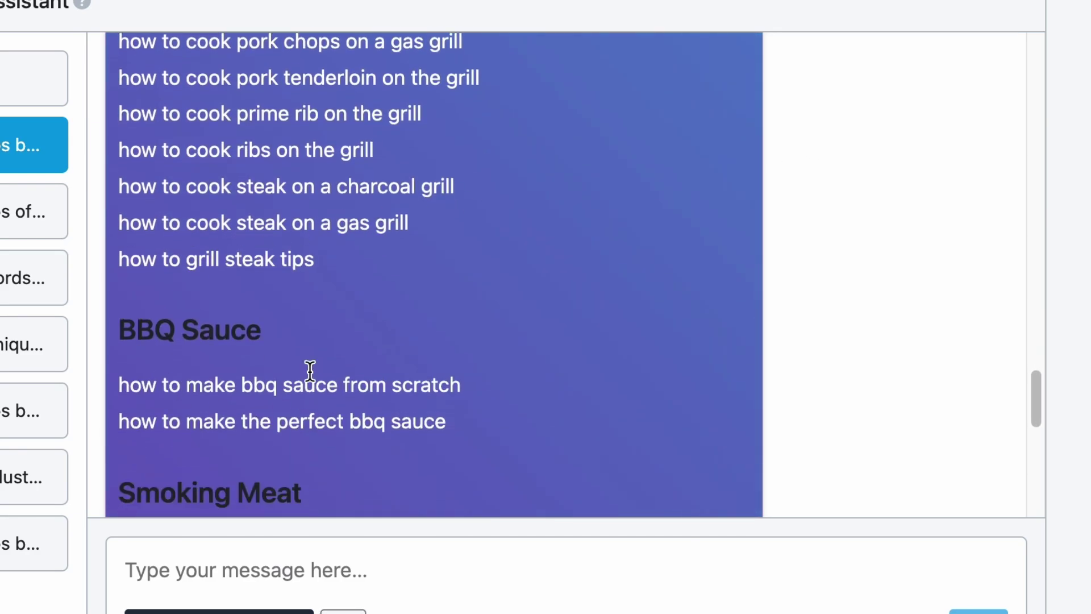
pyautogui.scroll(-3, 391, 349)
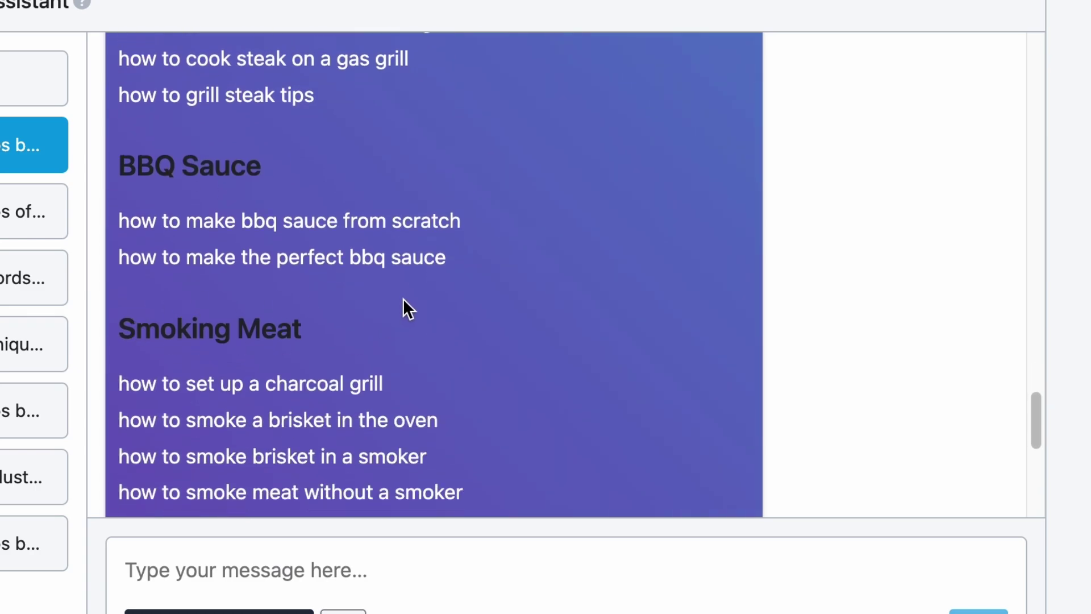
pyautogui.scroll(-7, 404, 298)
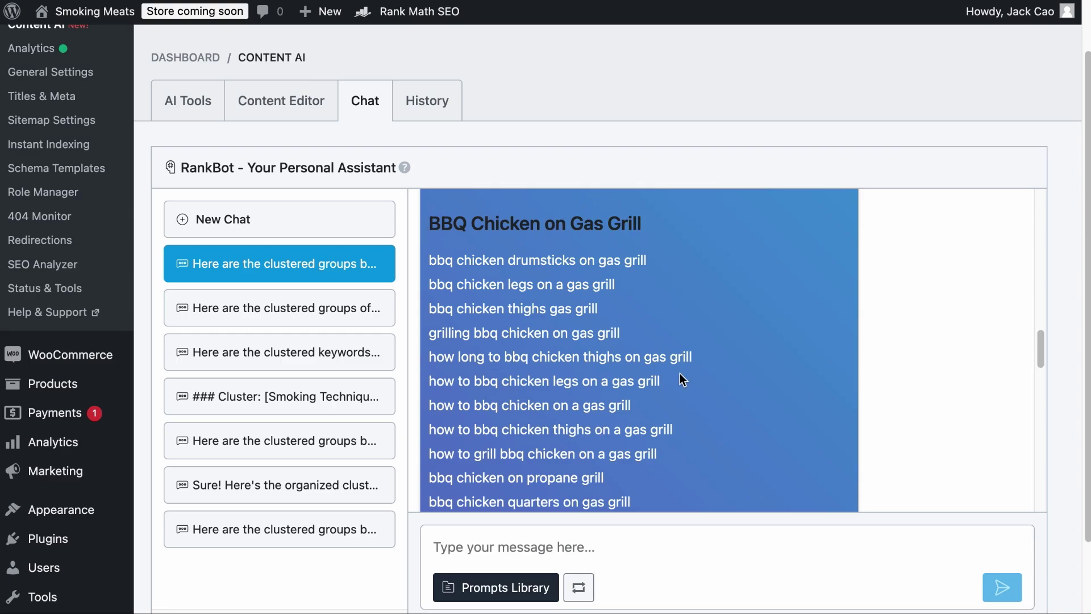
pyautogui.scroll(-5, 680, 375)
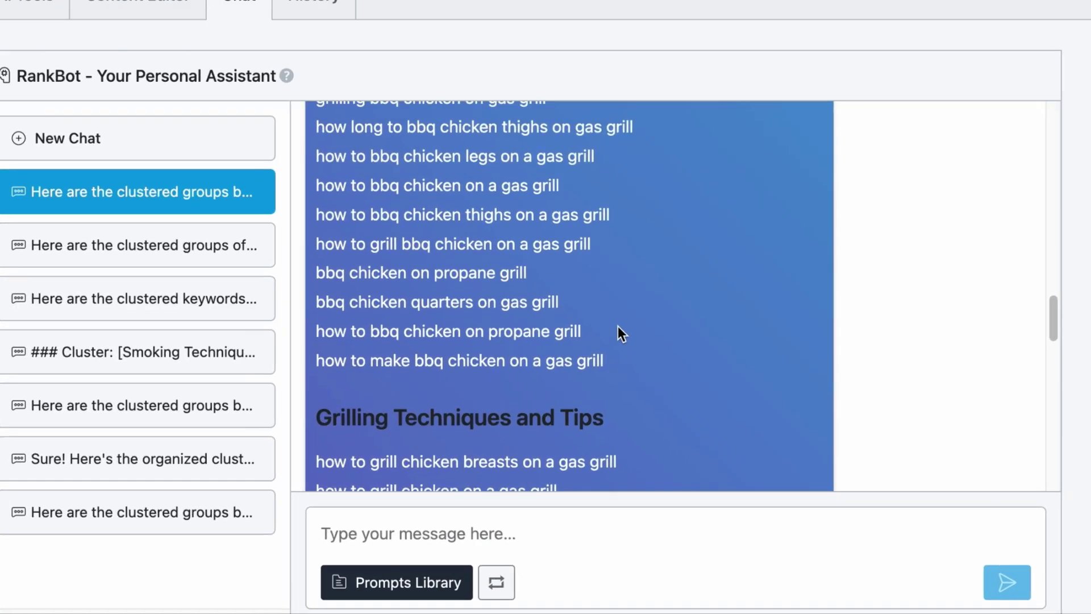
pyautogui.scroll(4, 618, 330)
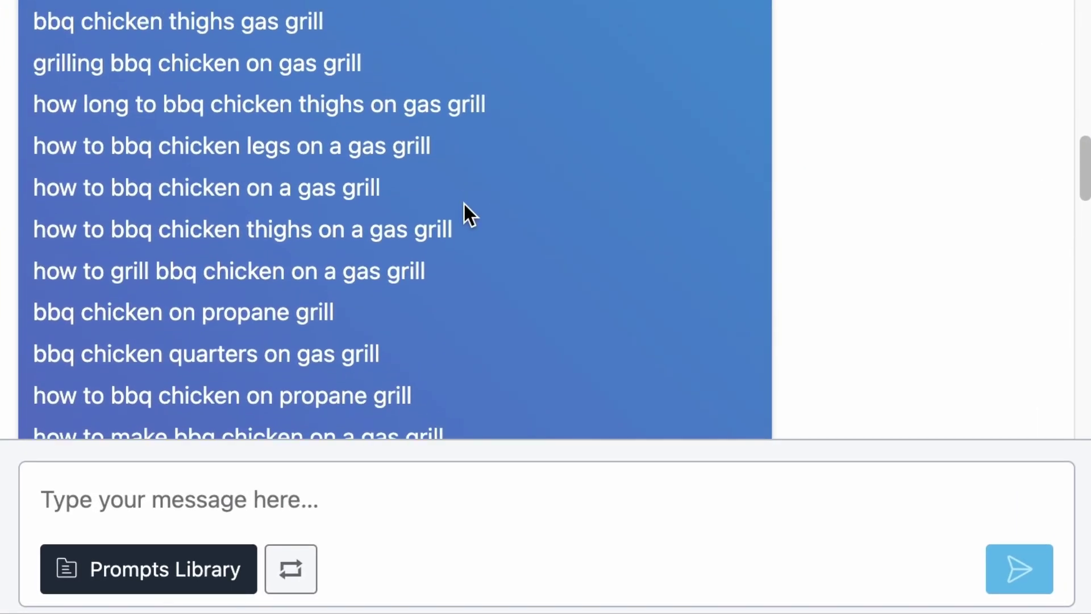
pyautogui.click(625, 521)
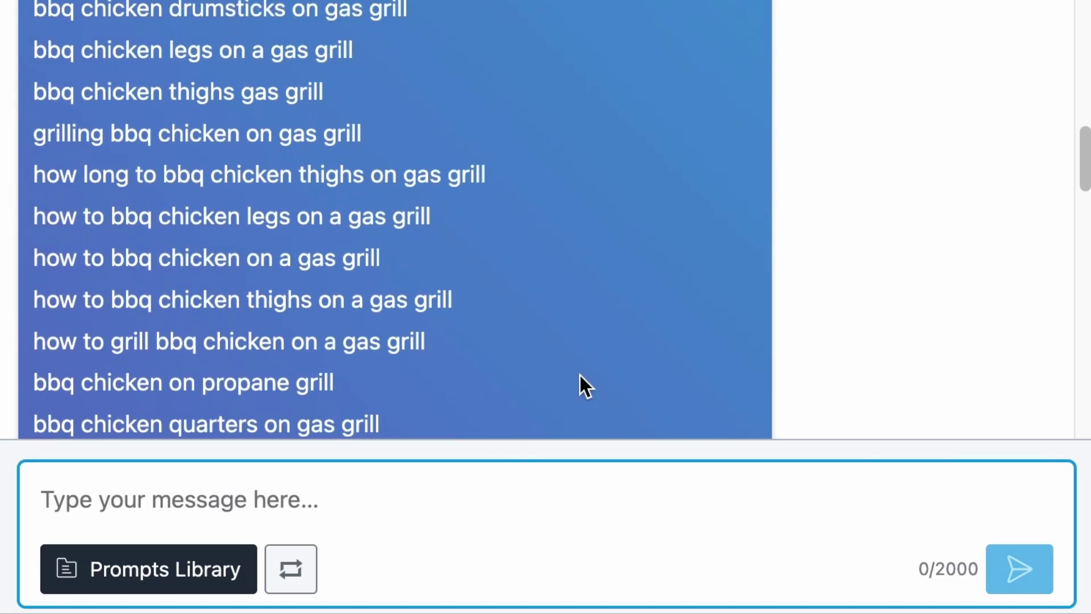
# Write the request to further cluster the 'BBQ Chicken on Gas Grill' keywords, with a 'Cluster: [Primary Keyword]' line.
pyautogui.write('Further cluster the list of keywords in th')
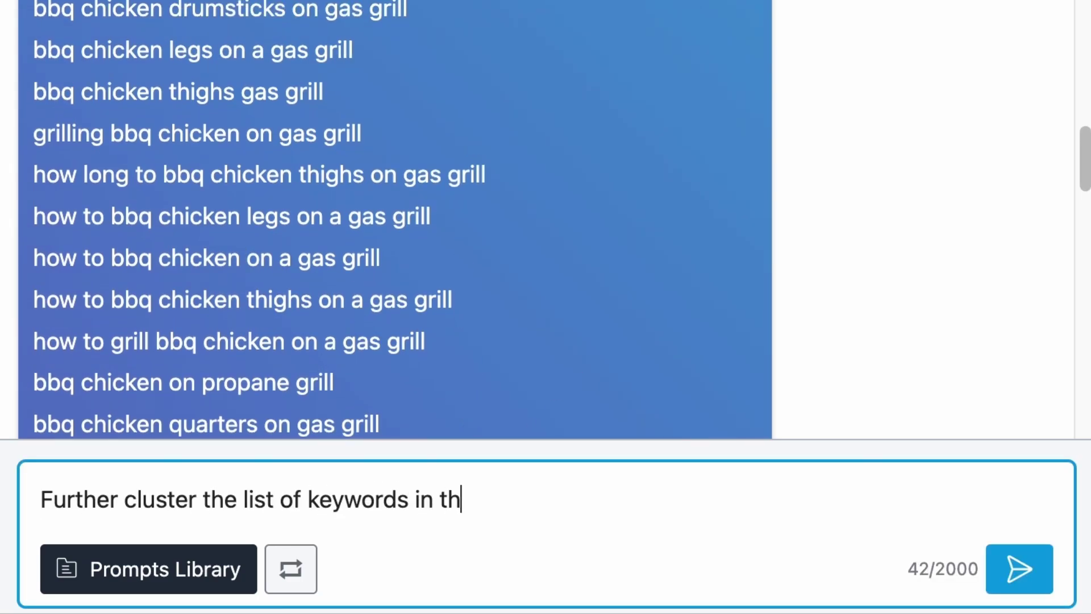
pyautogui.write('e "BBQ Chicken pm Gas Grill" cate')
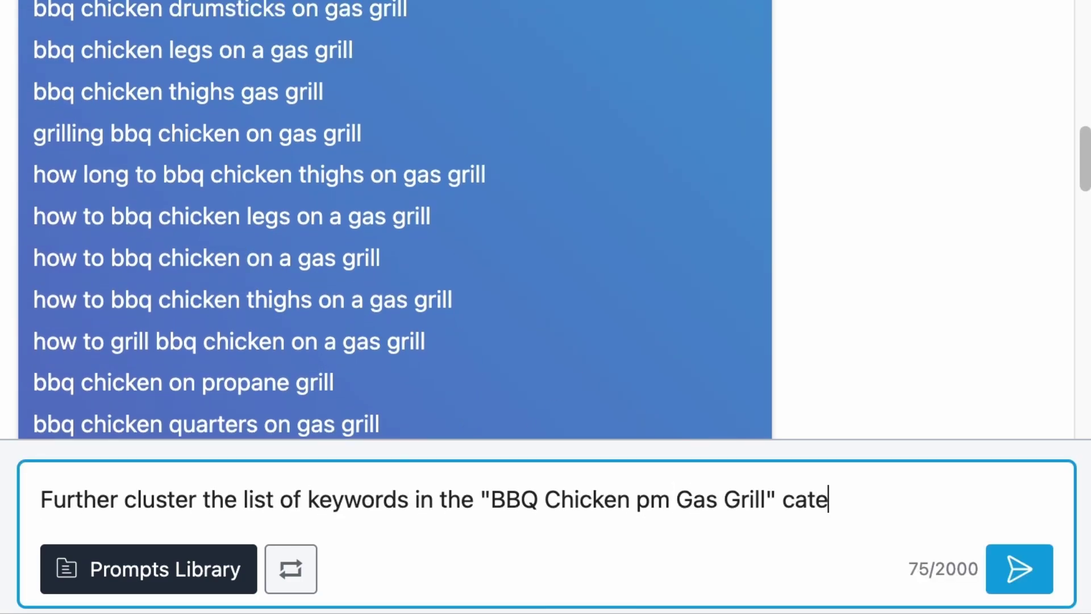
pyautogui.write('gory into groups based on exac')
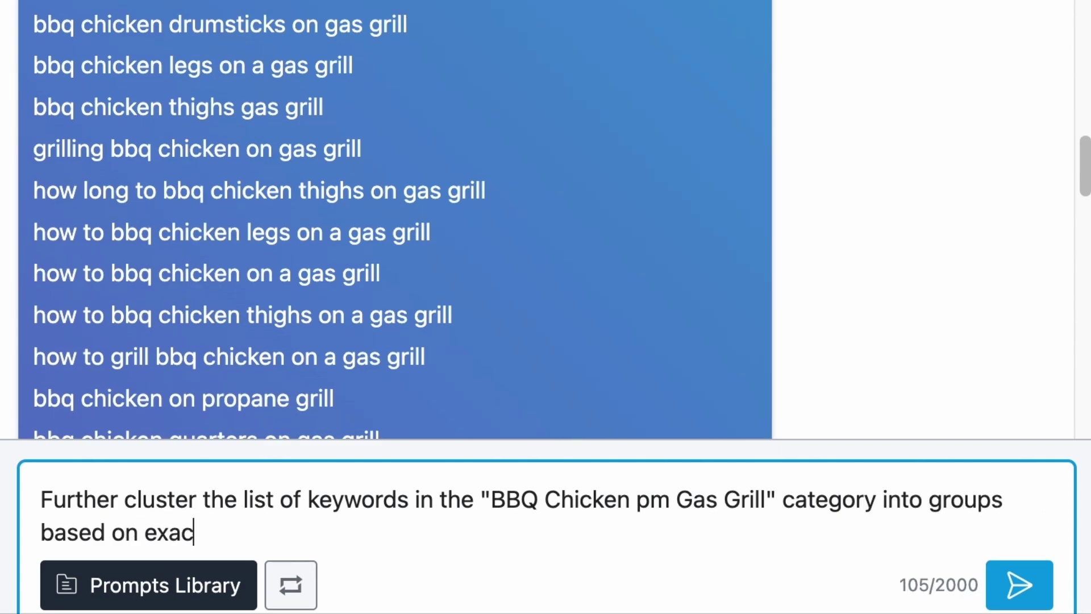
pyautogui.write('t keyword variations and s')
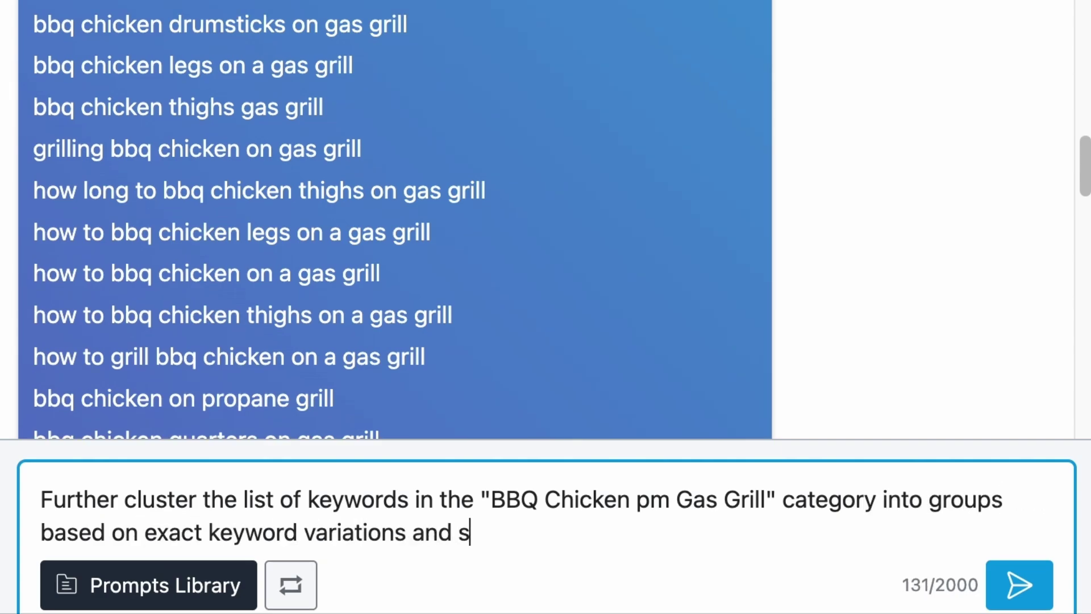
pyautogui.write('ynonyms. Each group should contain')
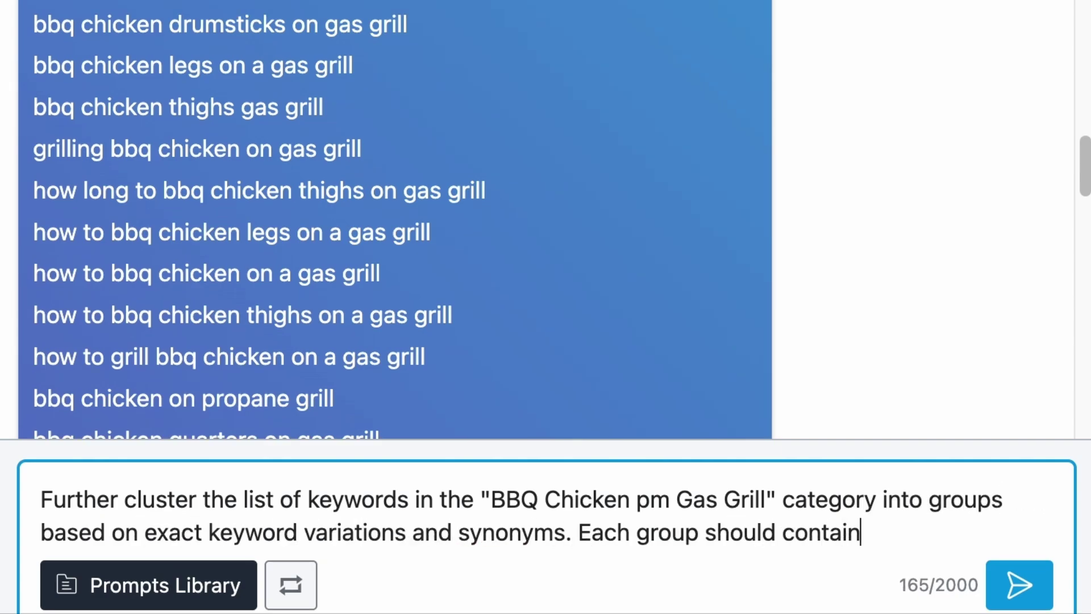
pyautogui.write(' keywords that are semantically similar or have slight variations, al')
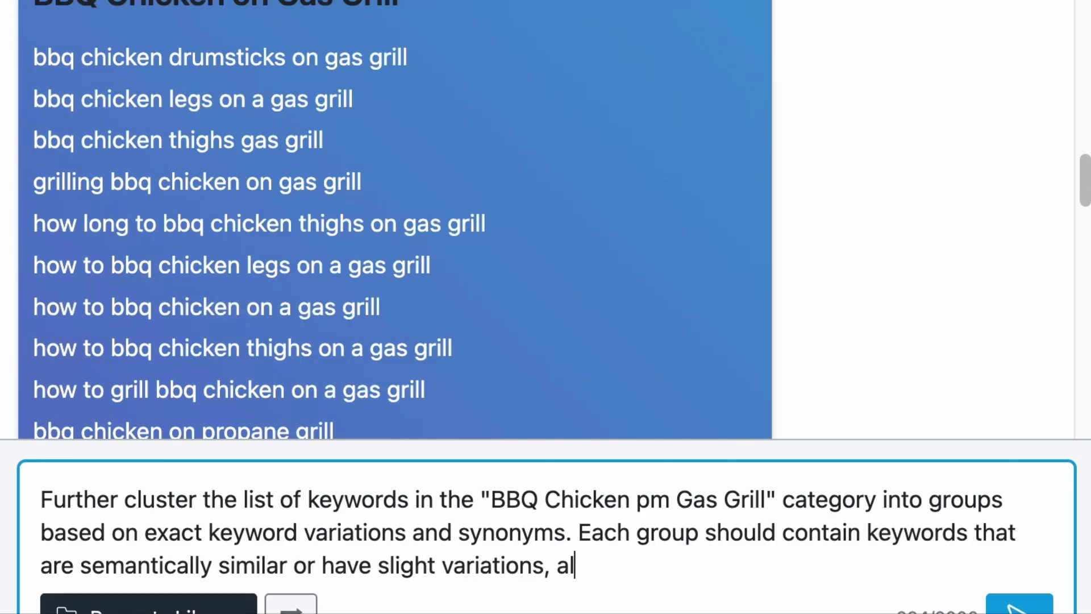
pyautogui.write('l targeting the same search inte')
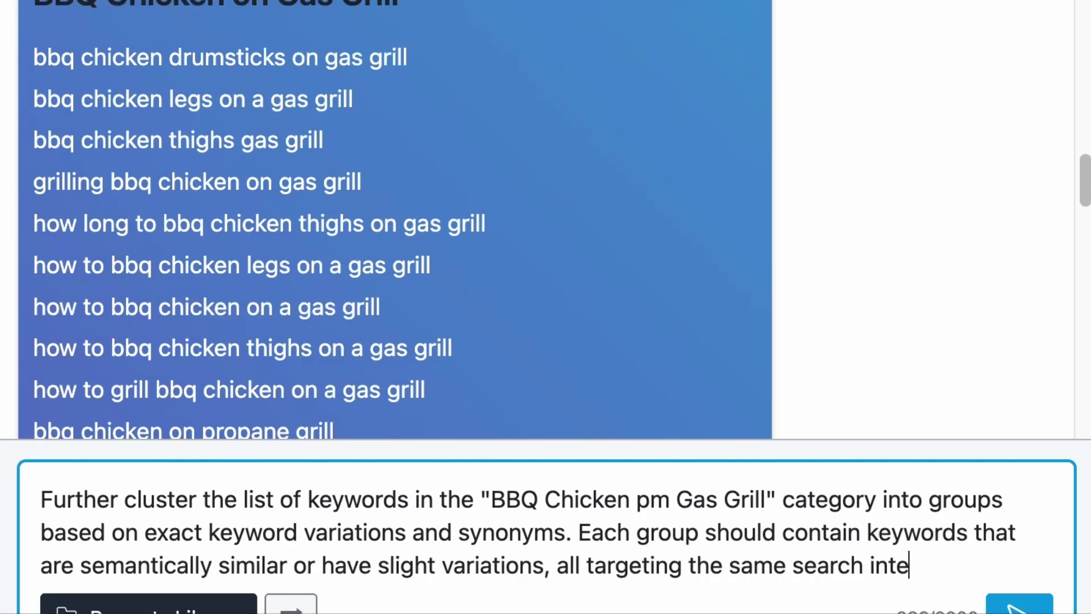
pyautogui.write('nt. For each cluster, choose a ')
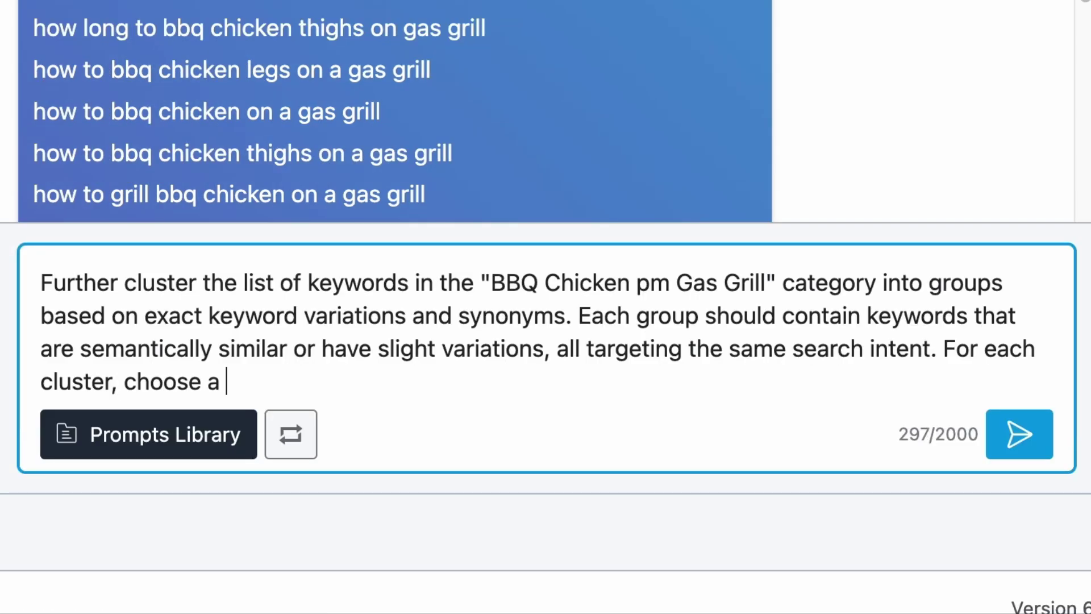
pyautogui.write('primary keyword that best represen')
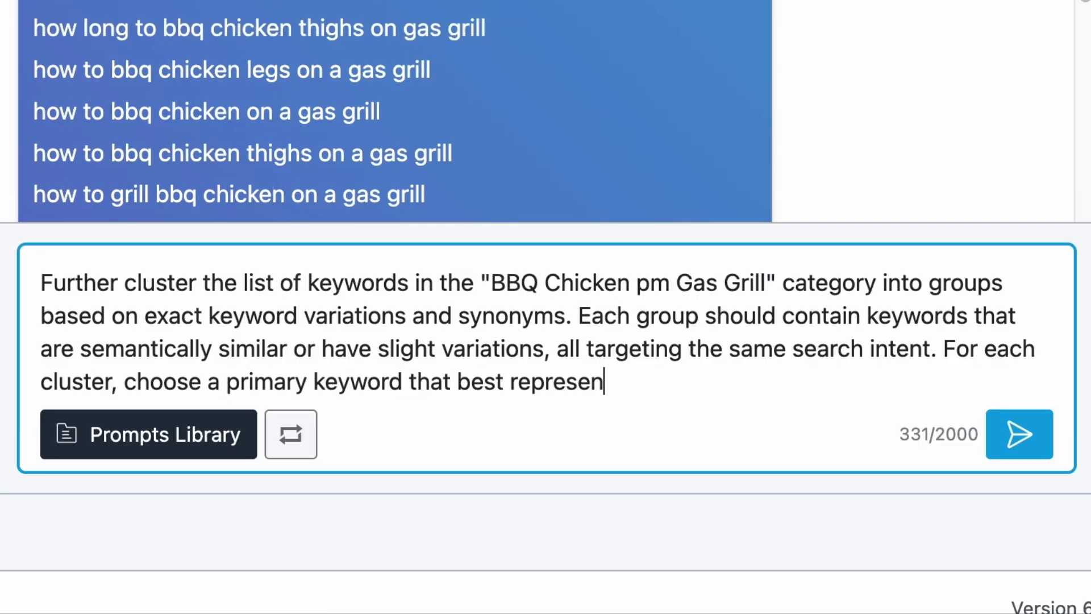
pyautogui.write('ts the group and list the related')
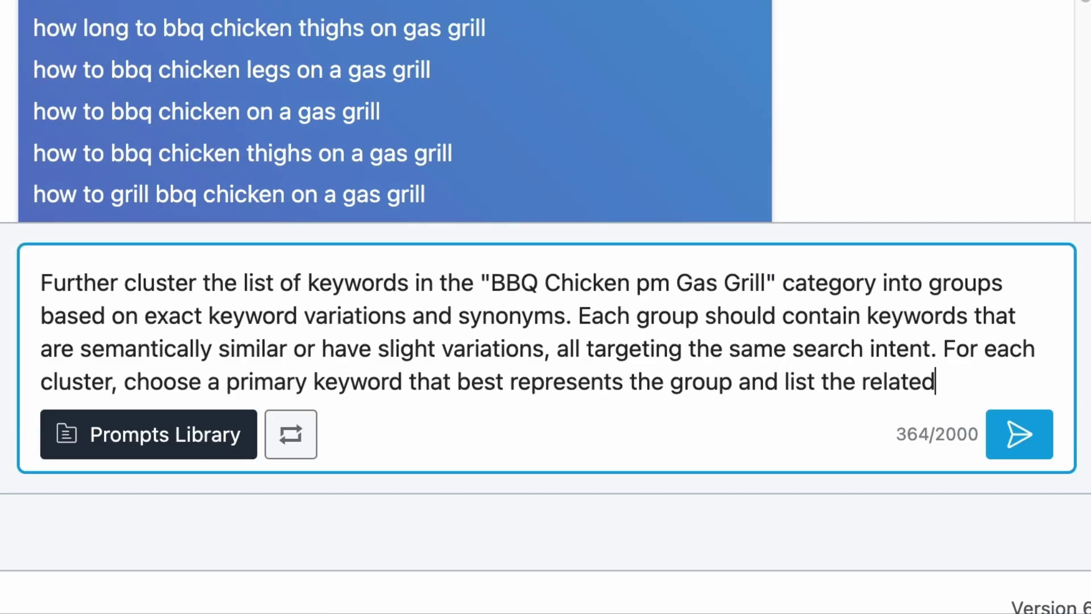
pyautogui.write(' variations. Each cluster shou')
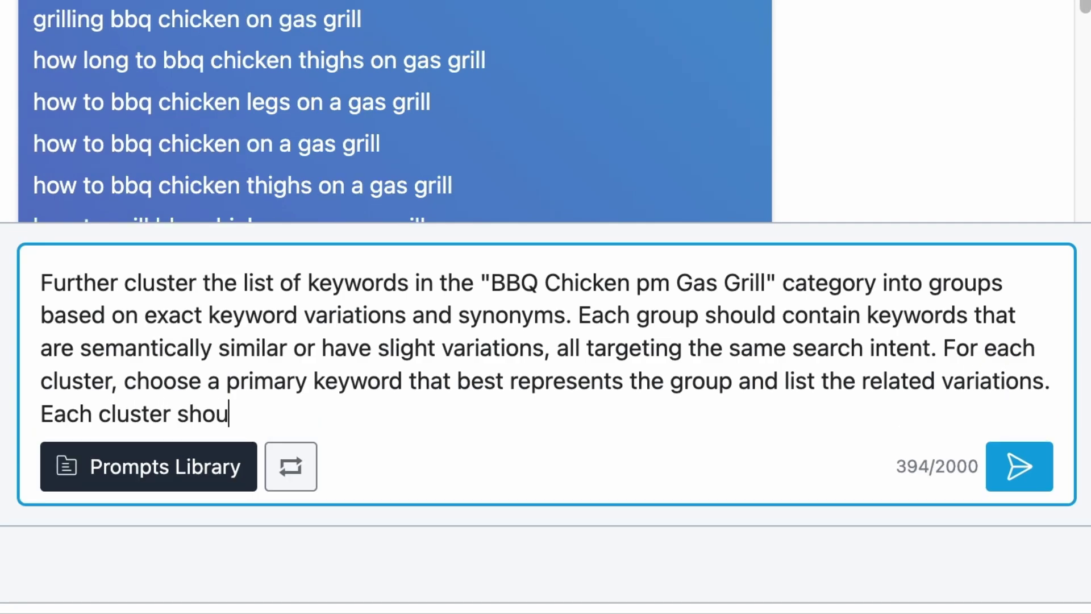
pyautogui.write('ld be as specific as possible. Use t')
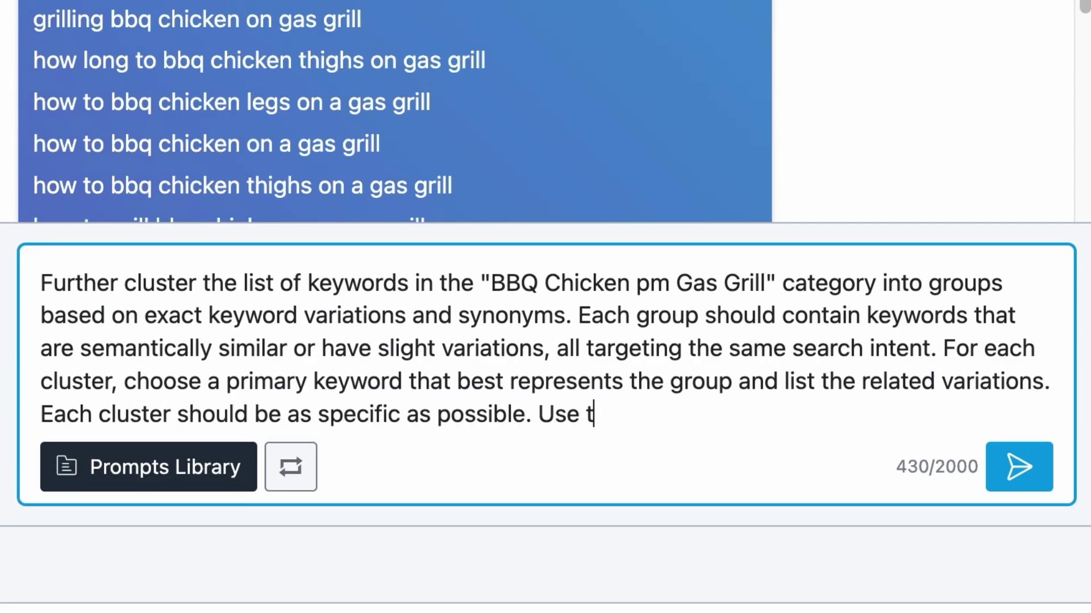
pyautogui.write('he following format:')
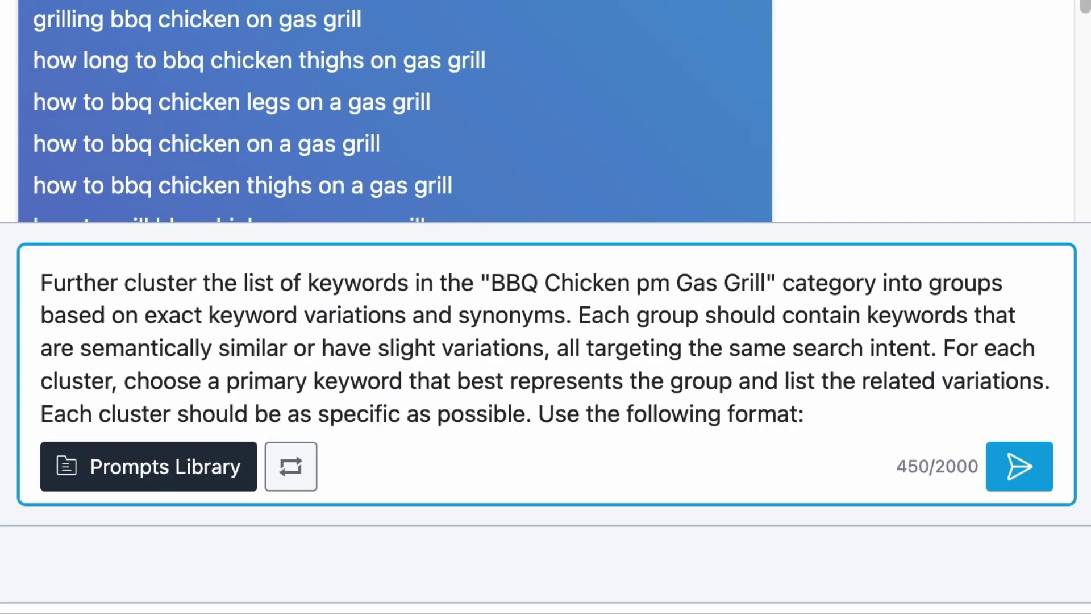
pyautogui.hotkey('shift', 'Return')
pyautogui.hotkey('shift', 'Return')
pyautogui.hotkey('shift', 'Return')
pyautogui.hotkey('shift', 'Return')
pyautogui.write('Cluster: [Prim')
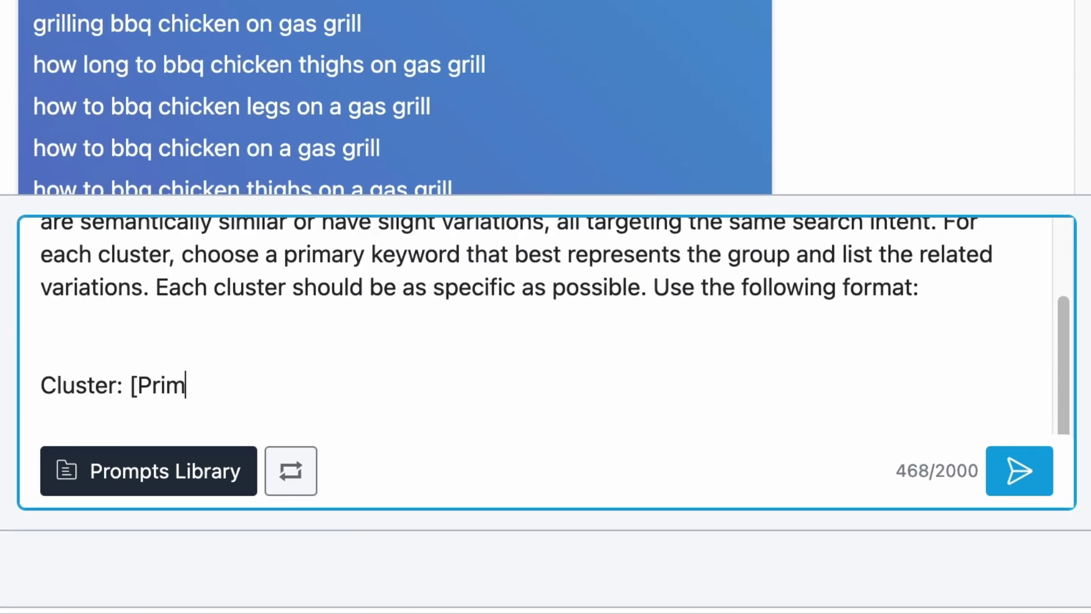
pyautogui.write('ary Keyword]')
pyautogui.hotkey('shift', 'Return')
pyautogui.hotkey('shift', 'Return')
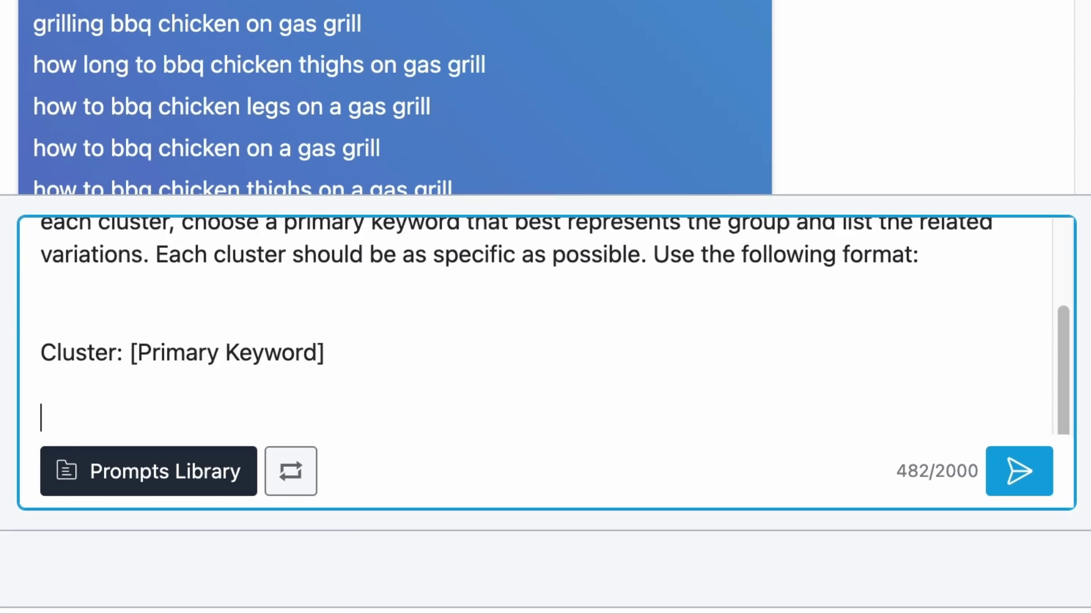
# Finish the template with 'Keywords:' and placeholders [Keyword 1] to [Keyword 4], then send it.
pyautogui.write('Keywords:')
pyautogui.hotkey('shift', 'Return')
pyautogui.hotkey('shift', 'Return')
pyautogui.write('[Keyword 1]')
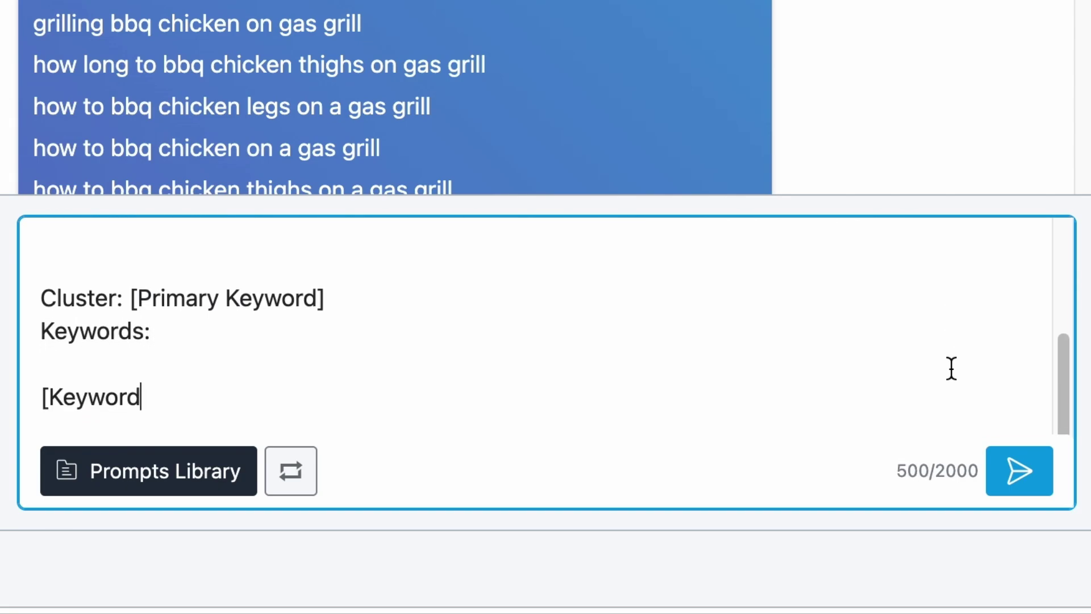
pyautogui.hotkey('shift', 'Return')
pyautogui.write('[Keyword 2]')
pyautogui.hotkey('shift', 'Return')
pyautogui.write('[Keyword 3]')
pyautogui.hotkey('shift', 'Return')
pyautogui.write('[Keyword 4]')
pyautogui.scroll(2, 367, 375)
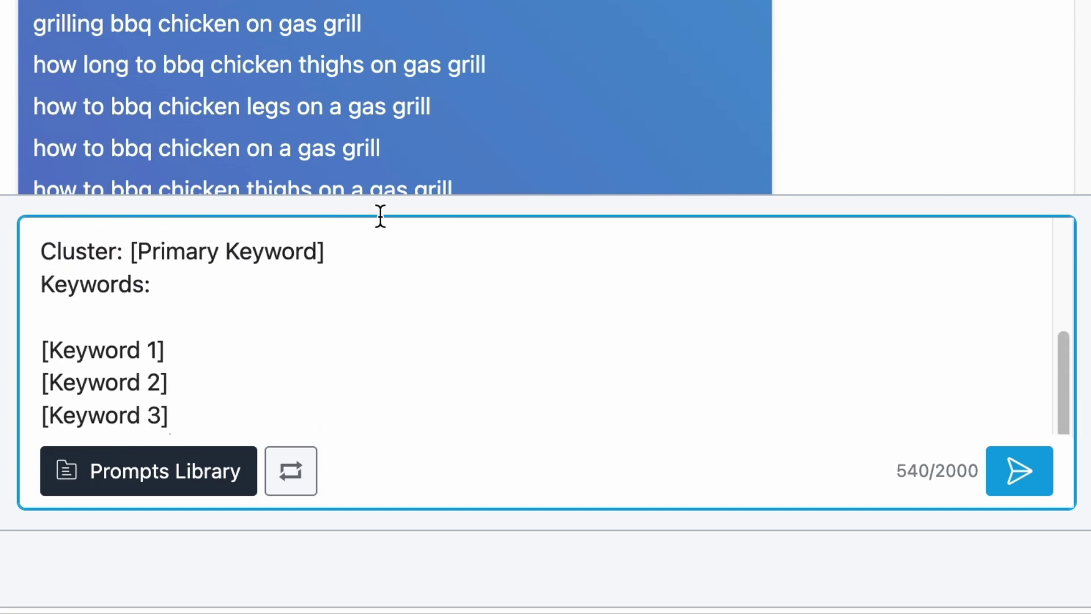
pyautogui.click(1018, 470)
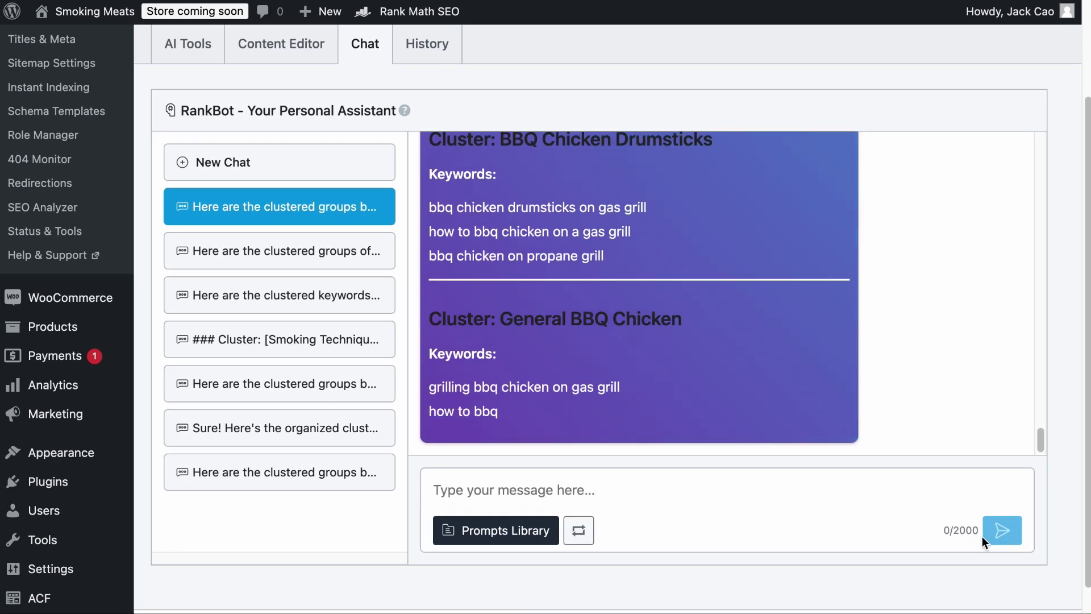
# Scroll up through RankBot's sub-clusters: Thighs, Legs, Drumsticks and General BBQ Chicken.
pyautogui.scroll(4, 776, 337)
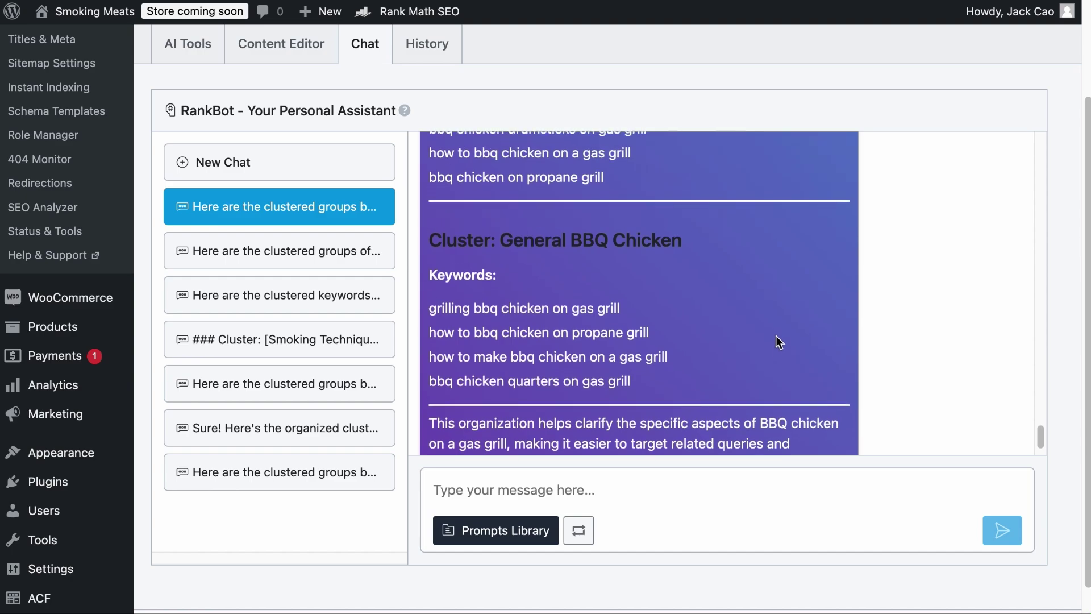
pyautogui.scroll(5, 777, 336)
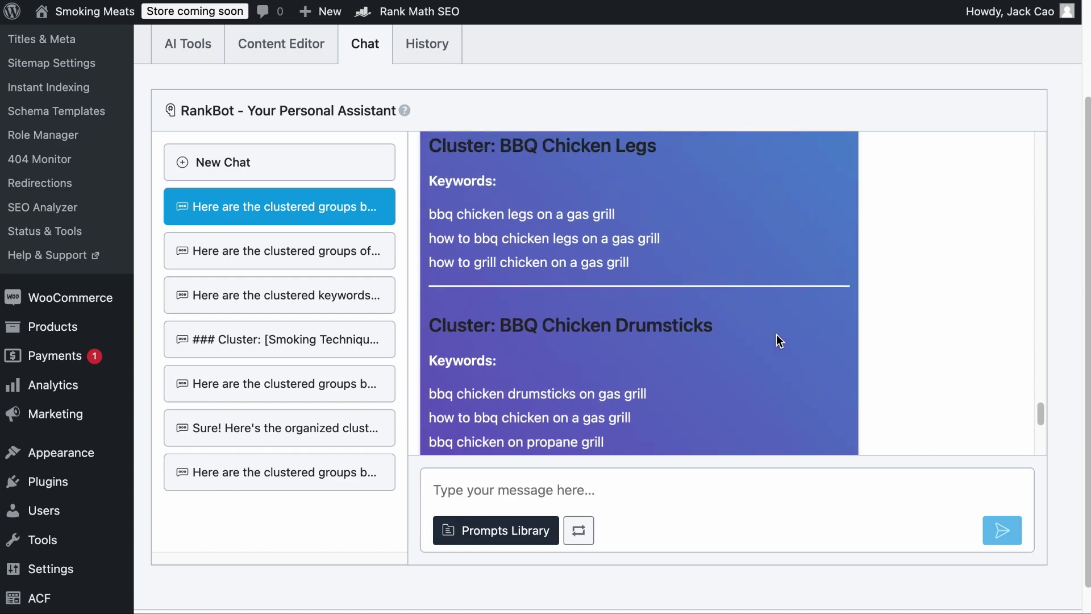
pyautogui.scroll(4, 777, 335)
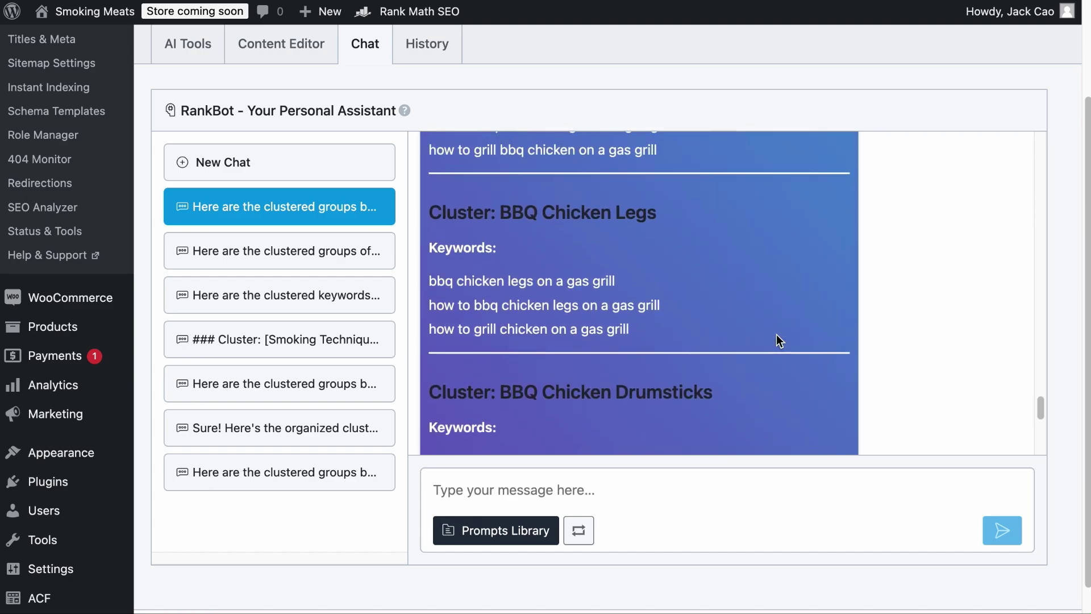
pyautogui.scroll(4, 776, 334)
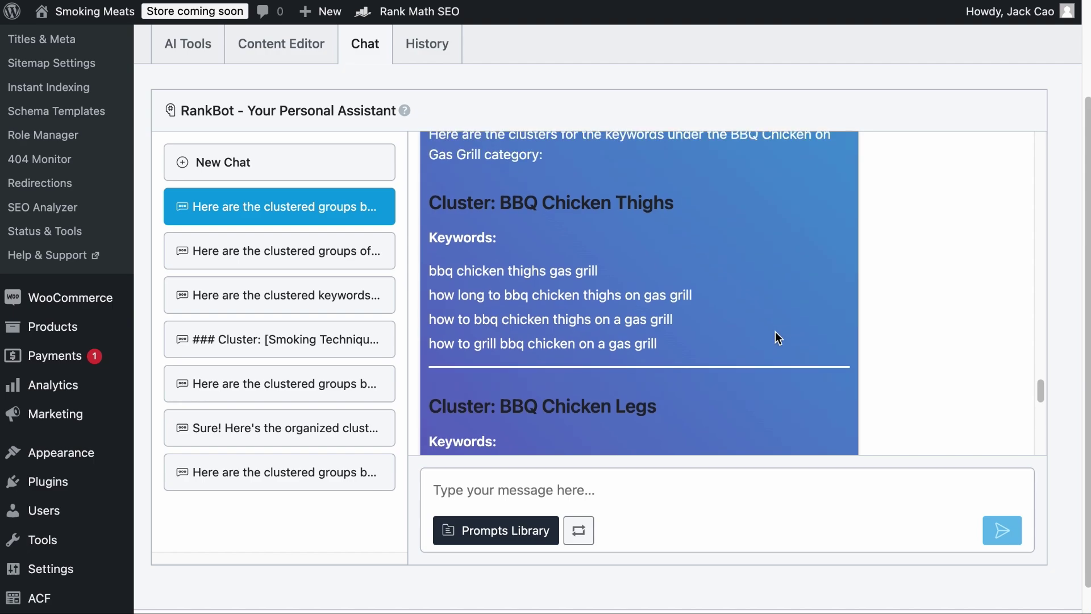